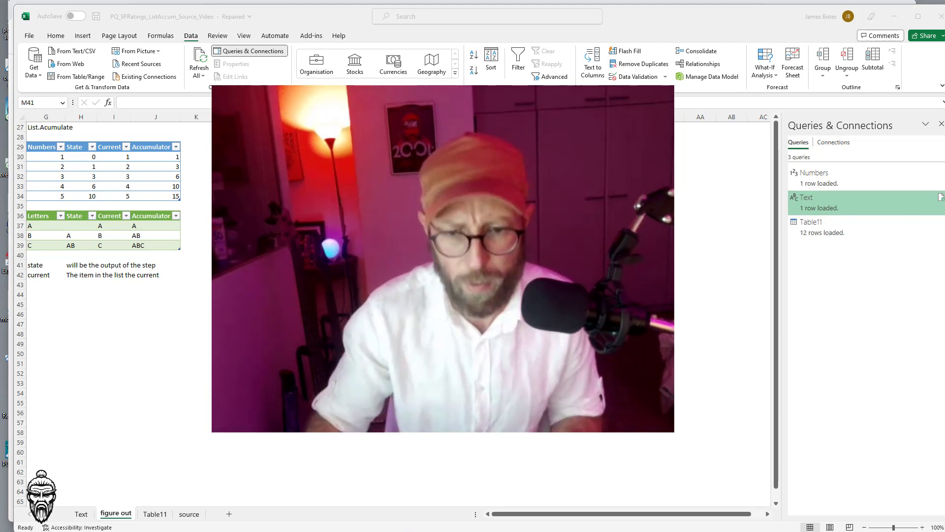
{"action": "left_click", "coordinate": [189, 514]}
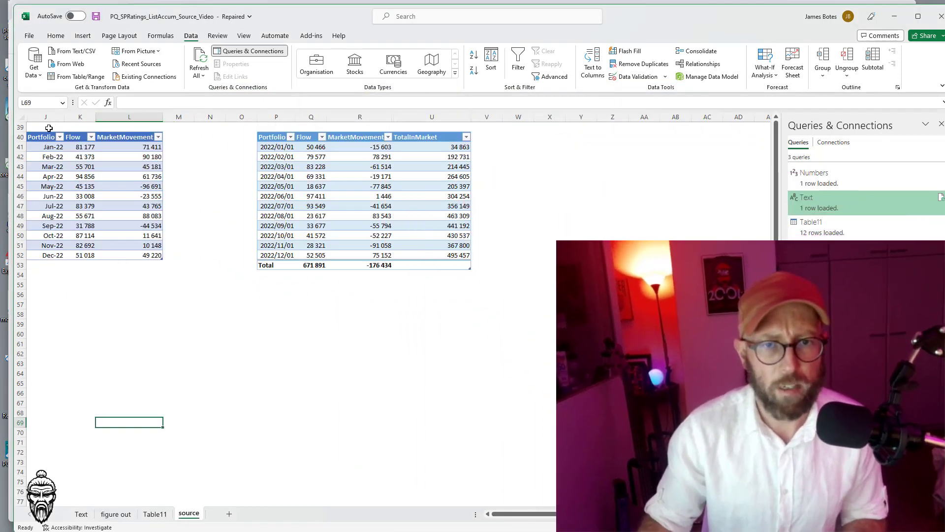
{"action": "left_click", "coordinate": [48, 138]}
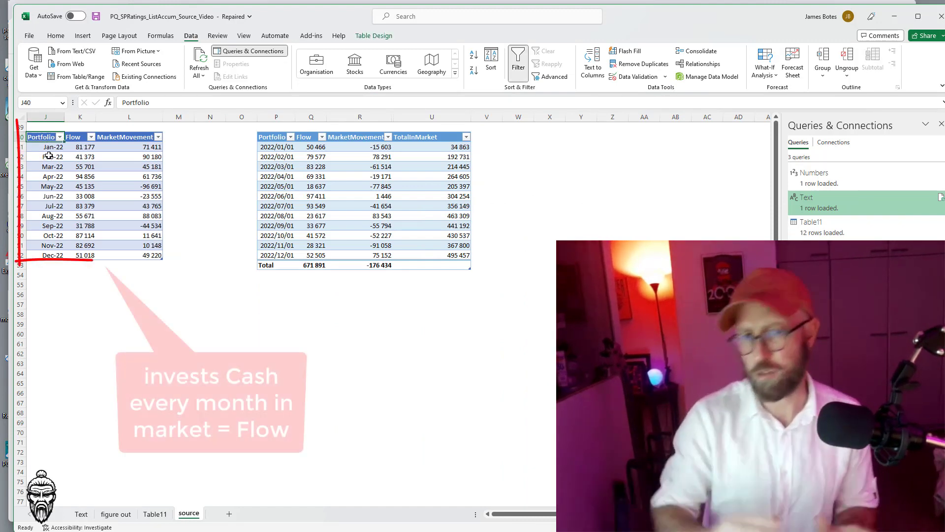
{"action": "left_click_drag", "start_coordinate": [47, 147], "coordinate": [48, 255]}
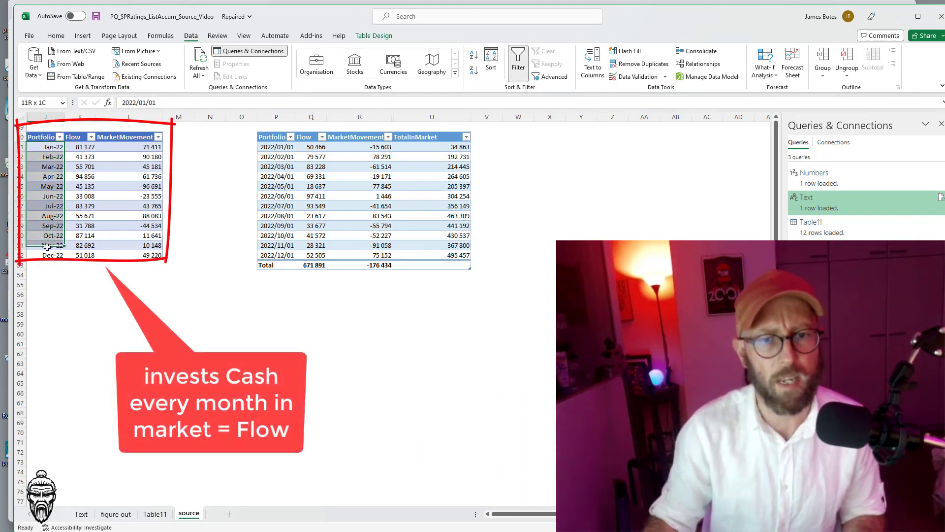
{"action": "left_click_drag", "start_coordinate": [85, 148], "coordinate": [80, 237]}
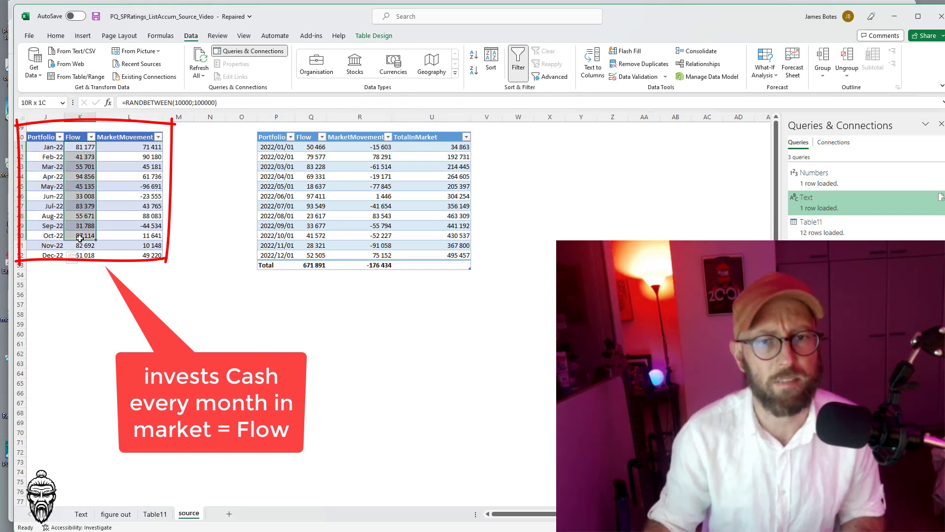
{"action": "left_click", "coordinate": [109, 206]}
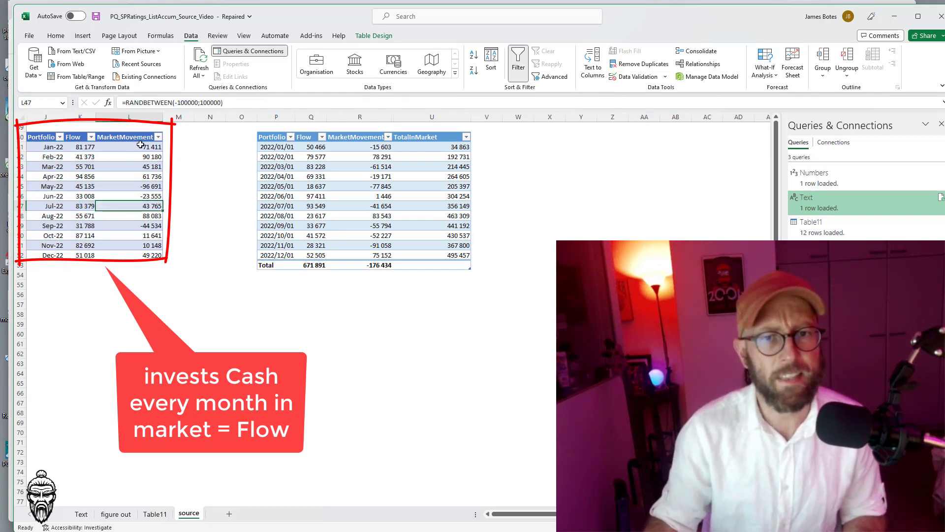
{"action": "left_click_drag", "start_coordinate": [140, 145], "coordinate": [144, 255]}
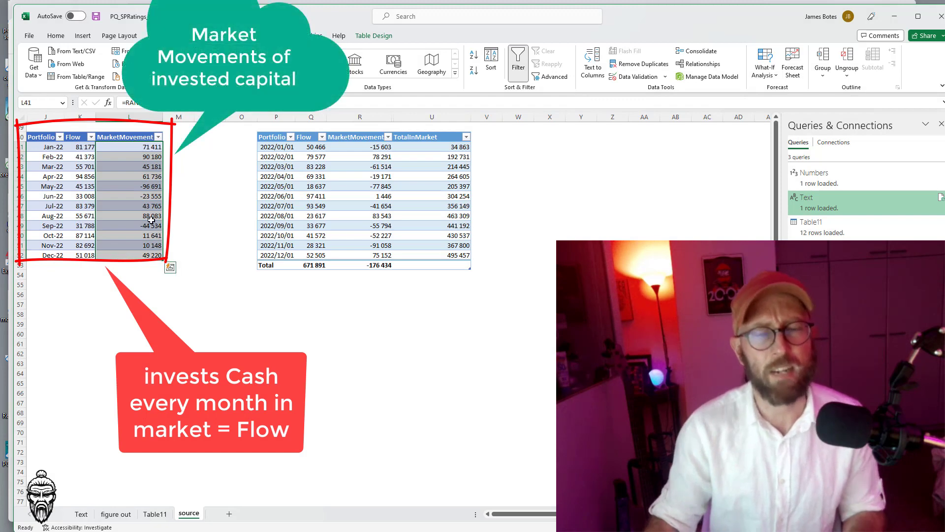
{"action": "left_click", "coordinate": [209, 176]}
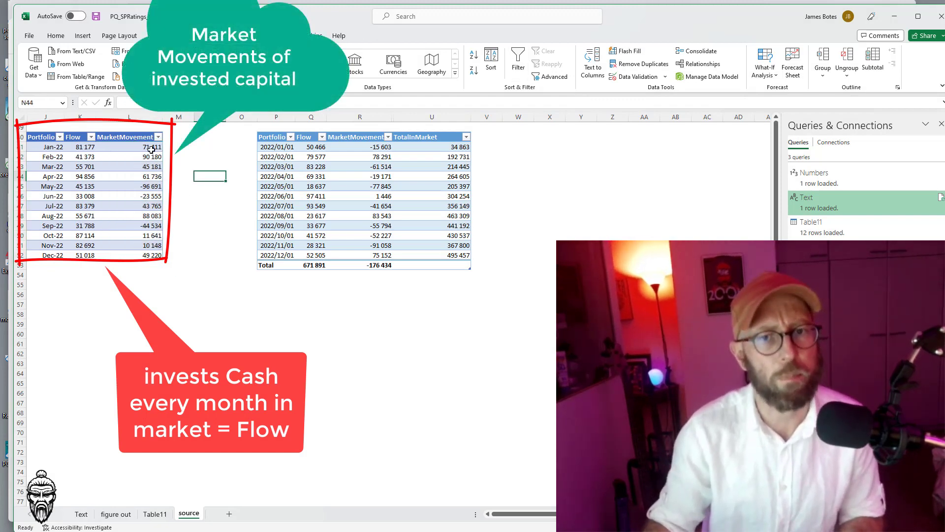
{"action": "left_click_drag", "start_coordinate": [151, 148], "coordinate": [126, 254]}
{"action": "left_click", "coordinate": [109, 226]}
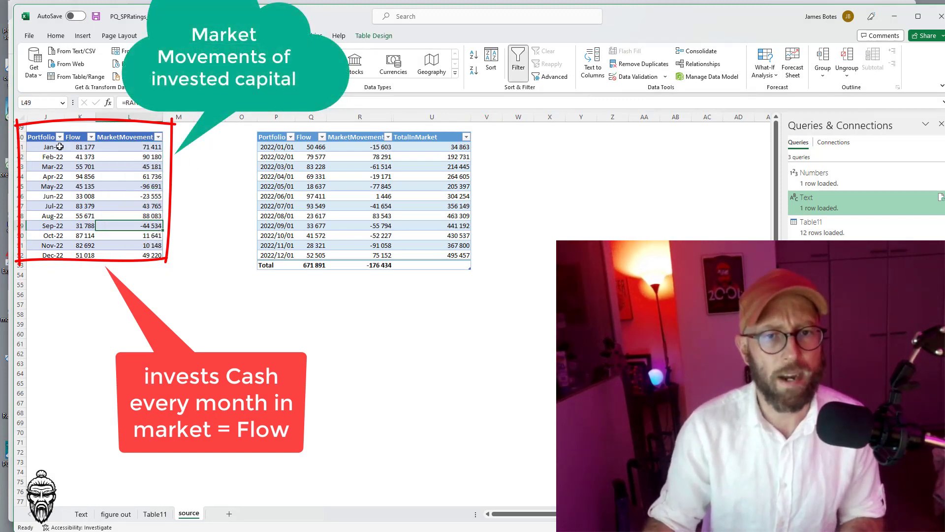
{"action": "left_click", "coordinate": [148, 255]}
{"action": "left_click", "coordinate": [180, 257]}
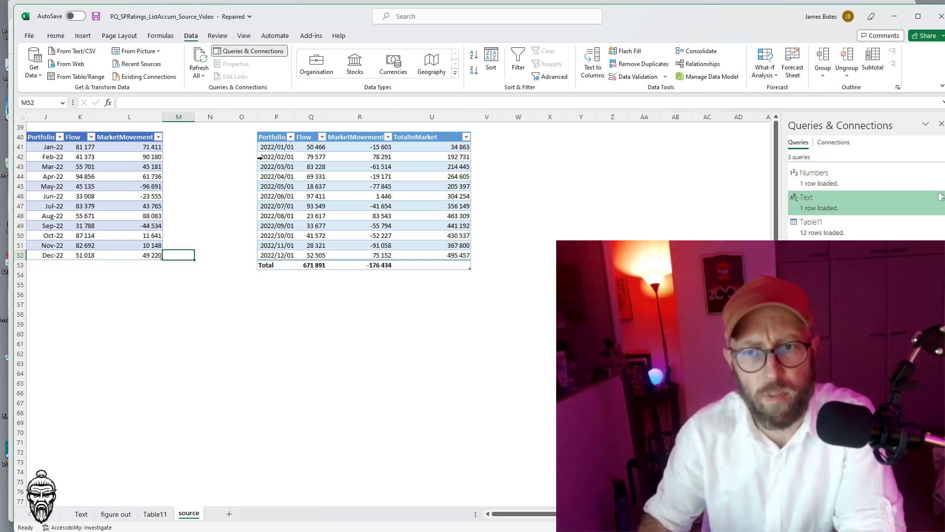
{"action": "left_click", "coordinate": [360, 186]}
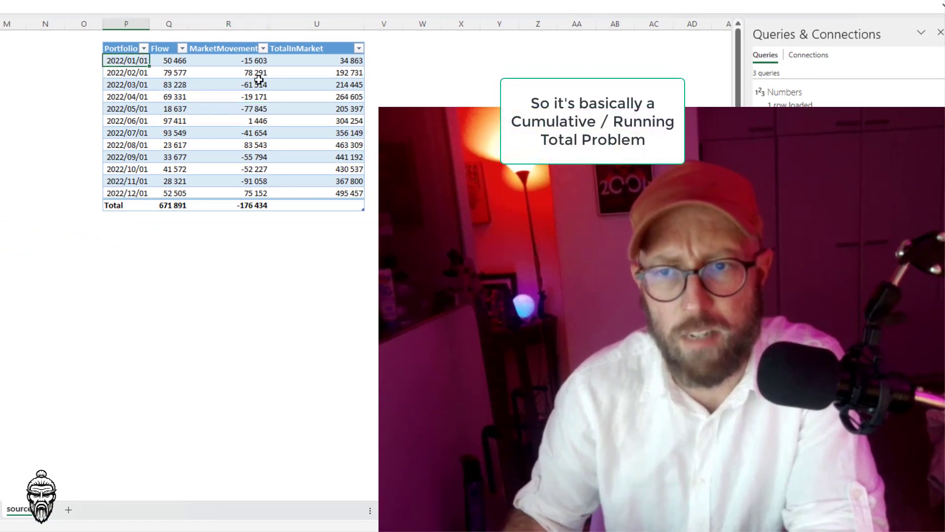
{"action": "left_click", "coordinate": [335, 59]}
{"action": "left_click_drag", "start_coordinate": [335, 58], "coordinate": [336, 61]}
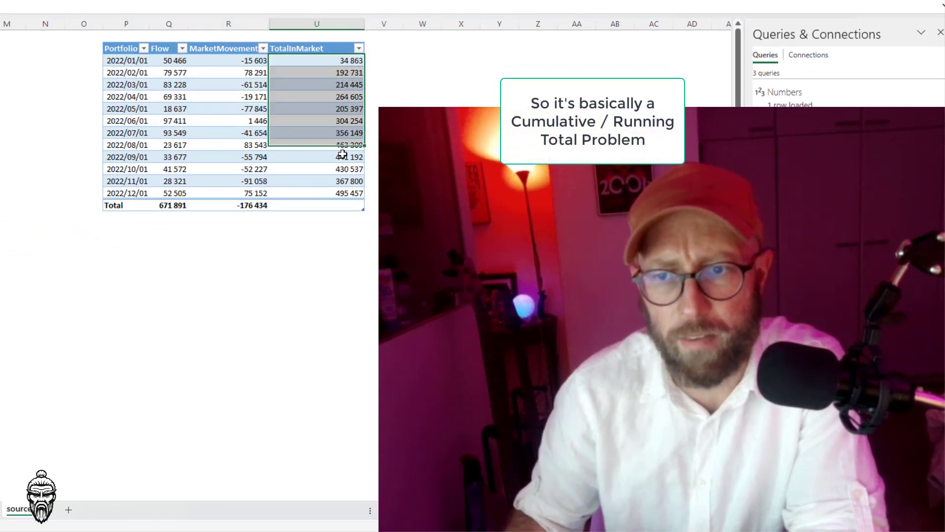
{"action": "left_click", "coordinate": [330, 196]}
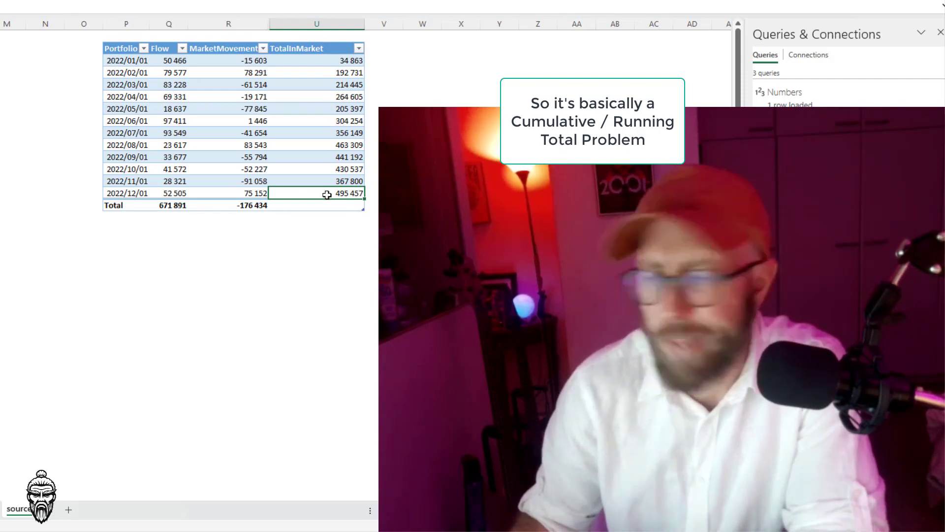
{"action": "left_click", "coordinate": [374, 253]}
{"action": "left_click_drag", "start_coordinate": [347, 60], "coordinate": [349, 193]}
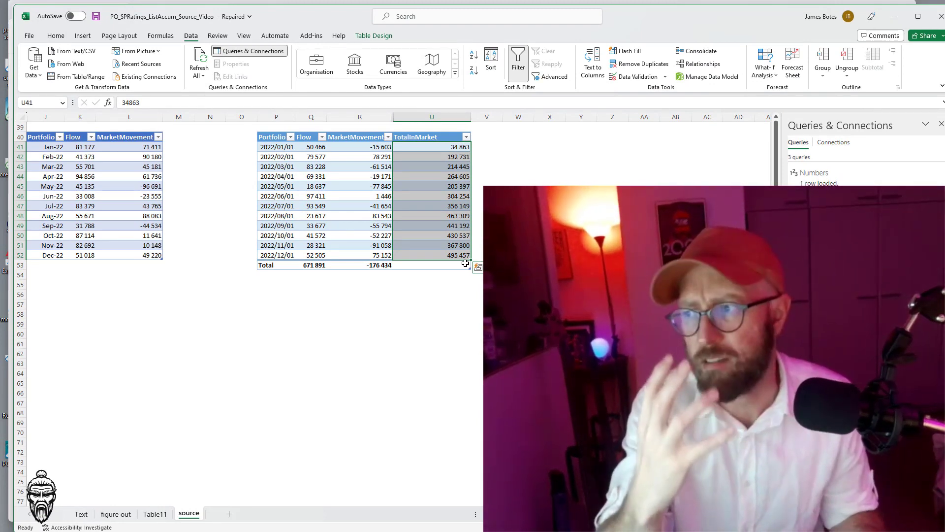
Bring up the List.Accumulate documentation in Chrome and scroll to Example 1
{"action": "key", "text": "alt+Tab"}
{"action": "key", "text": "Tab"}
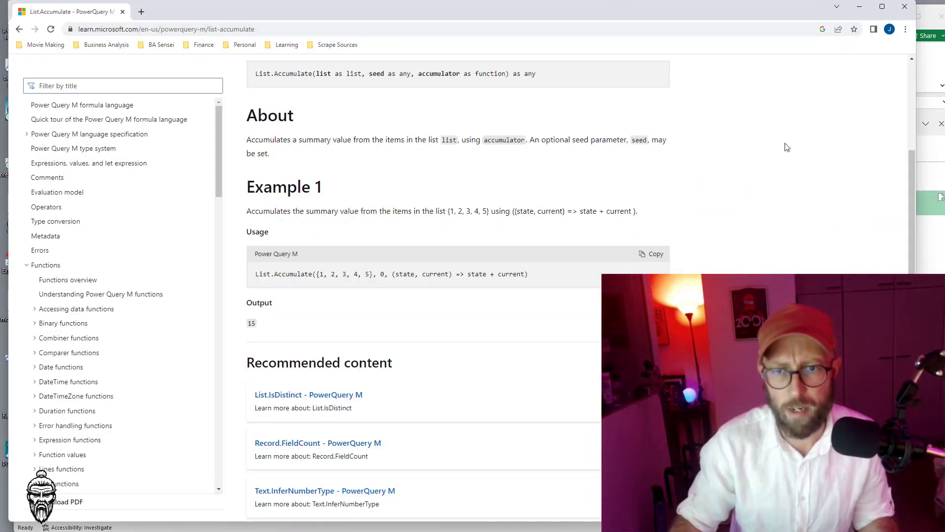
{"action": "scroll", "coordinate": [690, 230], "scroll_direction": "up", "scroll_amount": 3}
{"action": "scroll", "coordinate": [315, 285], "scroll_direction": "down", "scroll_amount": 3}
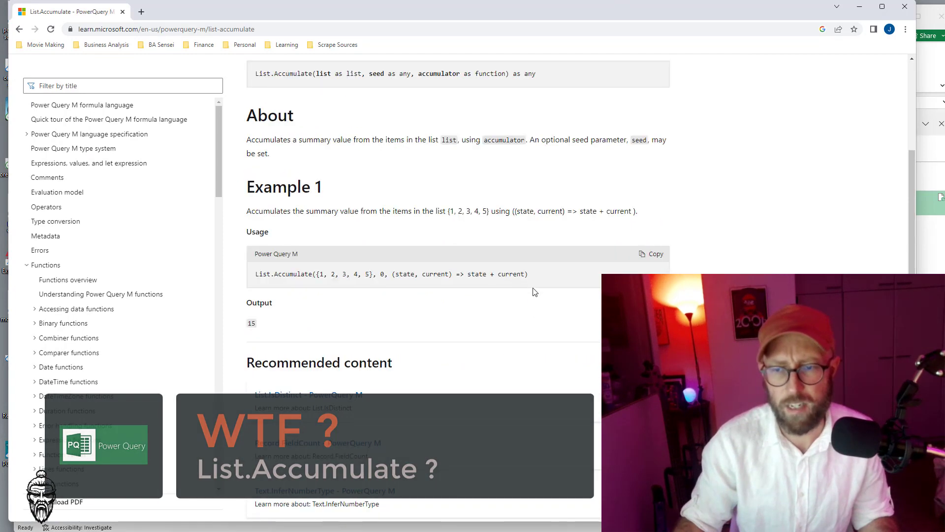
{"action": "left_click_drag", "start_coordinate": [531, 276], "coordinate": [251, 278]}
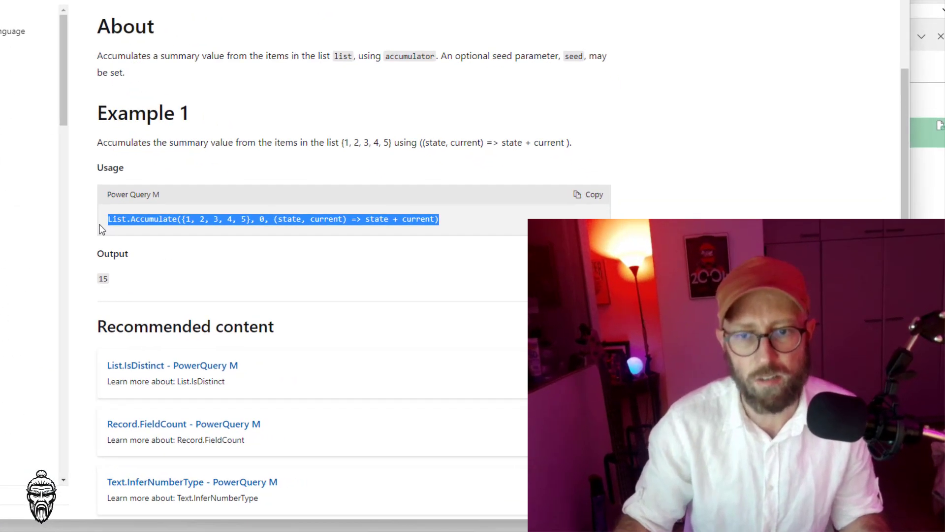
Highlight Example 1's list {1, 2, 3, 4, 5} and its state-plus-current accumulator function
{"action": "left_click", "coordinate": [132, 224]}
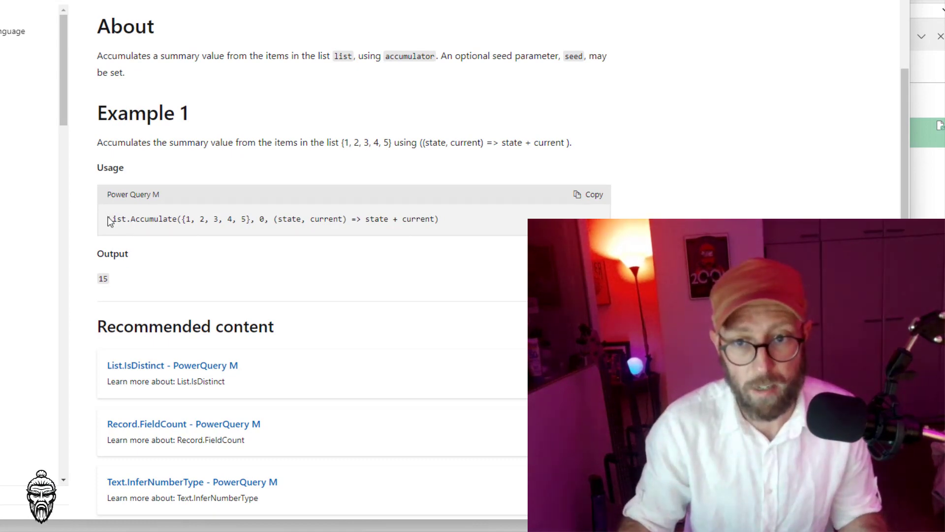
{"action": "left_click", "coordinate": [189, 230]}
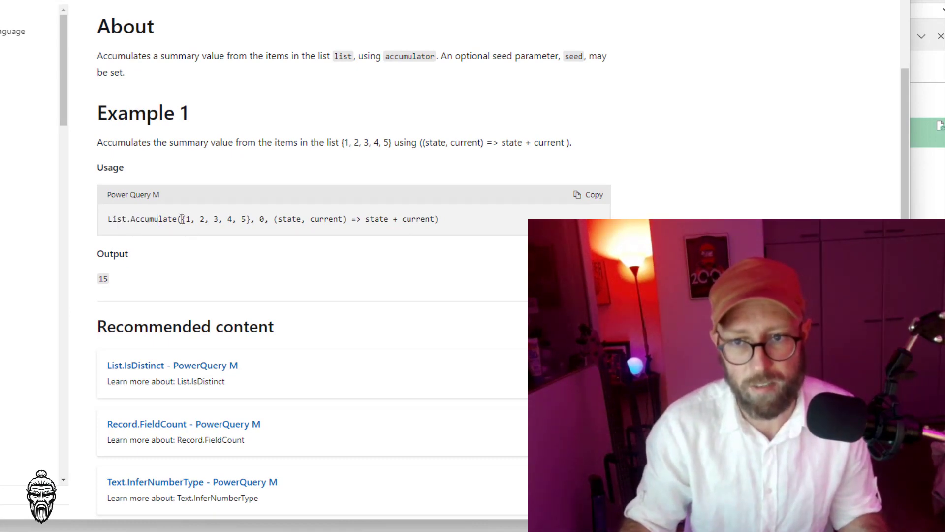
{"action": "left_click_drag", "start_coordinate": [182, 218], "coordinate": [245, 219]}
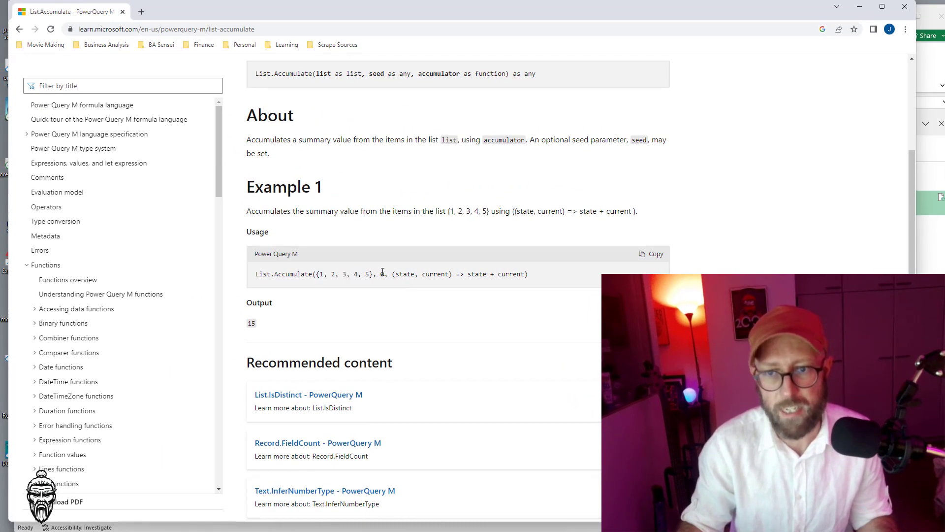
{"action": "left_click_drag", "start_coordinate": [429, 274], "coordinate": [534, 280]}
{"action": "key", "text": "alt+Tab"}
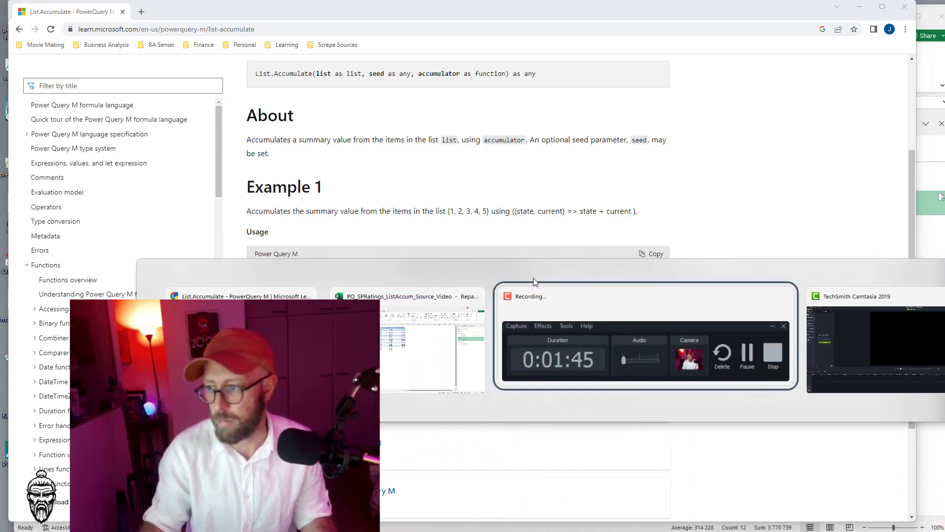
Select the first Numbers values and the State values starting at 0 in the workbook table
{"action": "left_click", "coordinate": [350, 297]}
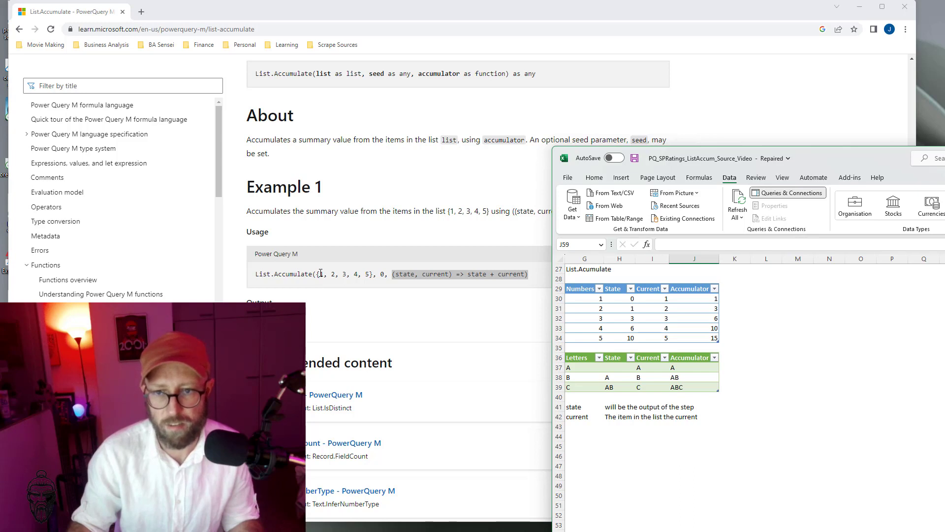
{"action": "left_click_drag", "start_coordinate": [585, 298], "coordinate": [588, 337]}
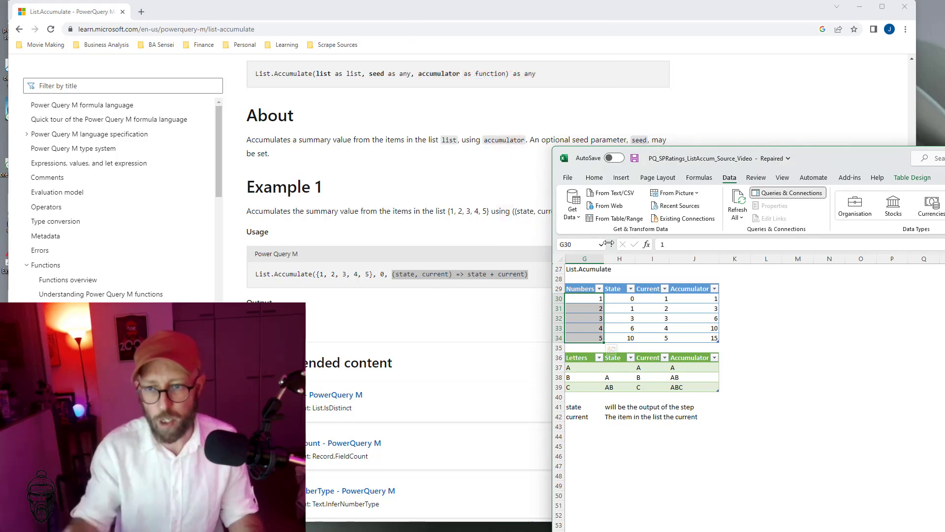
{"action": "left_click_drag", "start_coordinate": [586, 298], "coordinate": [585, 323]}
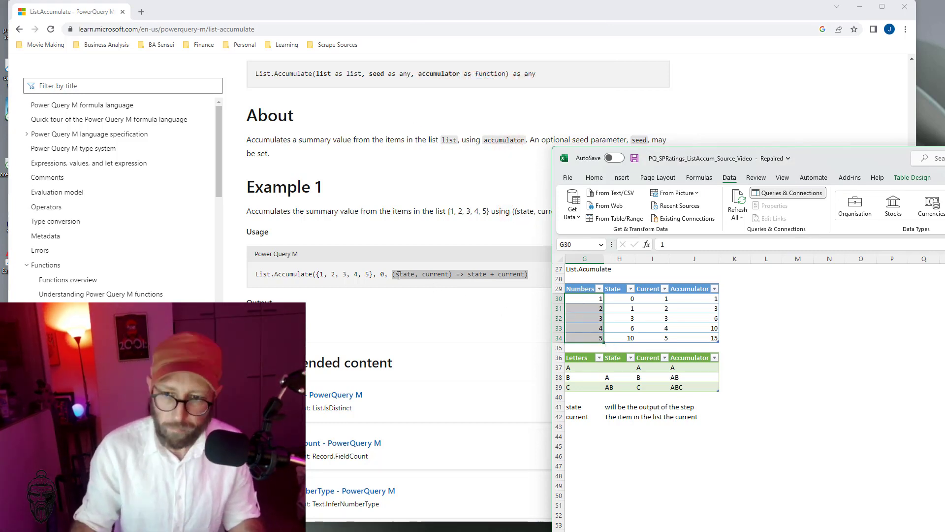
{"action": "left_click", "coordinate": [398, 274]}
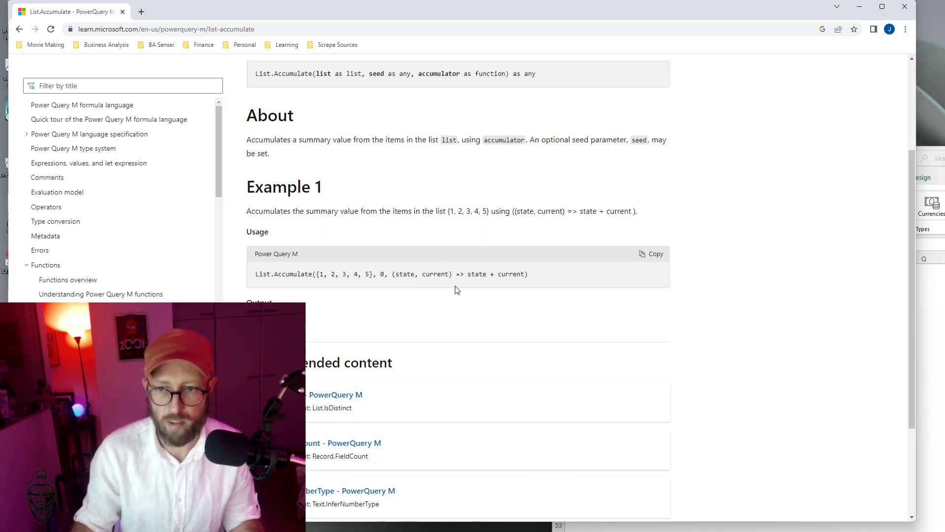
{"action": "key", "text": "alt+Tab"}
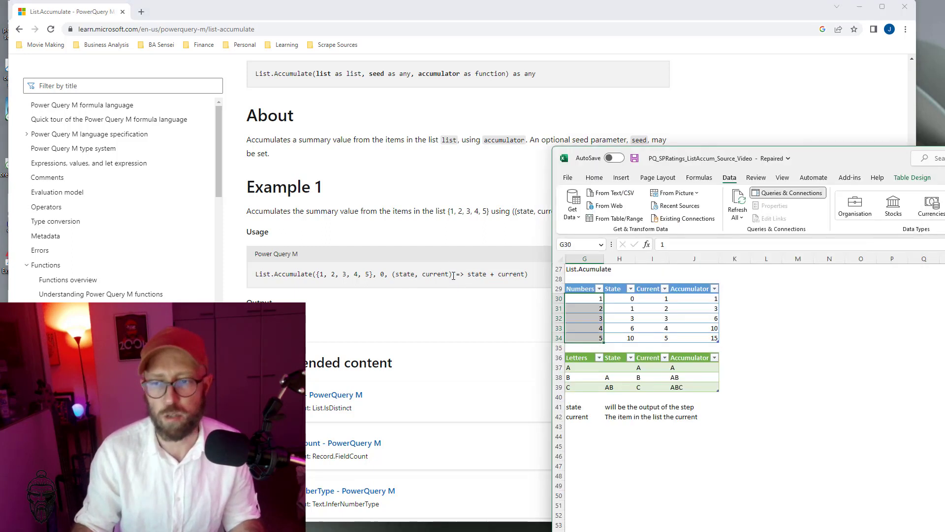
{"action": "left_click", "coordinate": [631, 306]}
{"action": "left_click", "coordinate": [619, 298]}
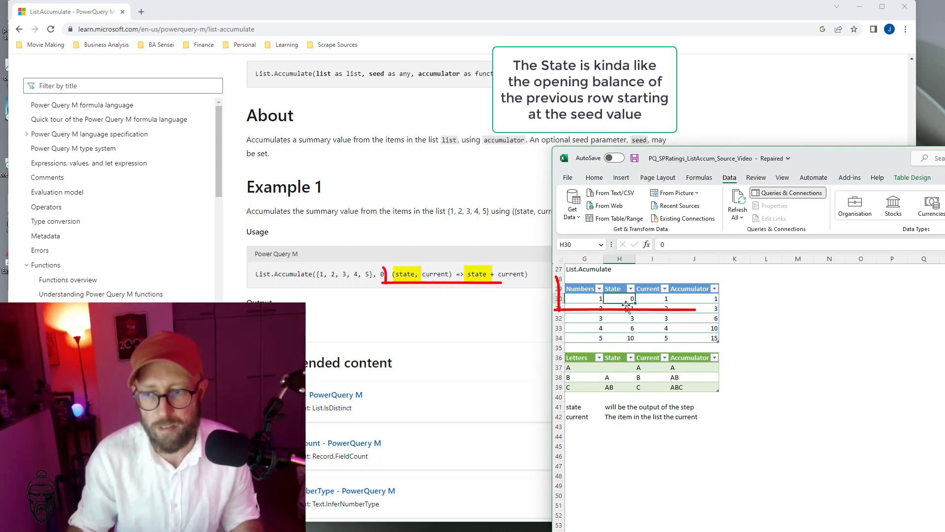
Compare the Accumulator formula adding State and Current with the docs example's state term
{"action": "left_click", "coordinate": [382, 274]}
{"action": "key", "text": "alt+Tab"}
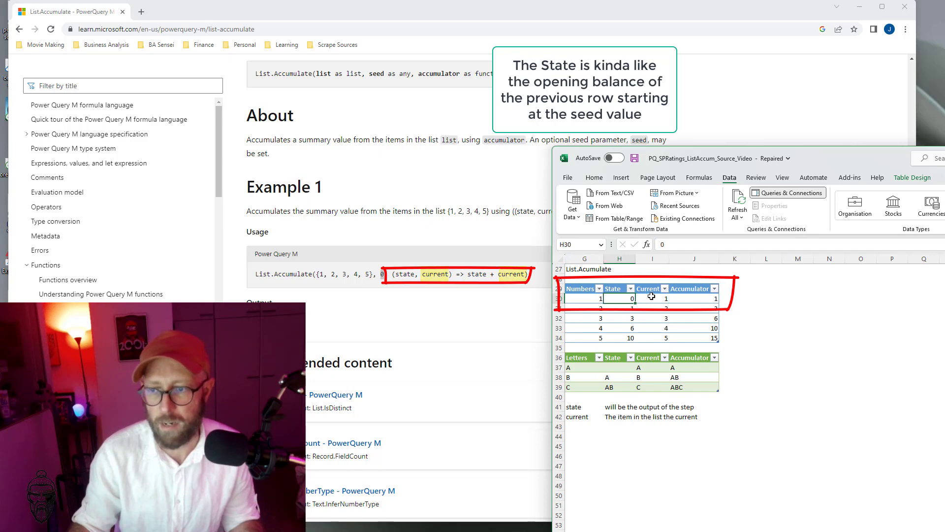
{"action": "left_click", "coordinate": [692, 300]}
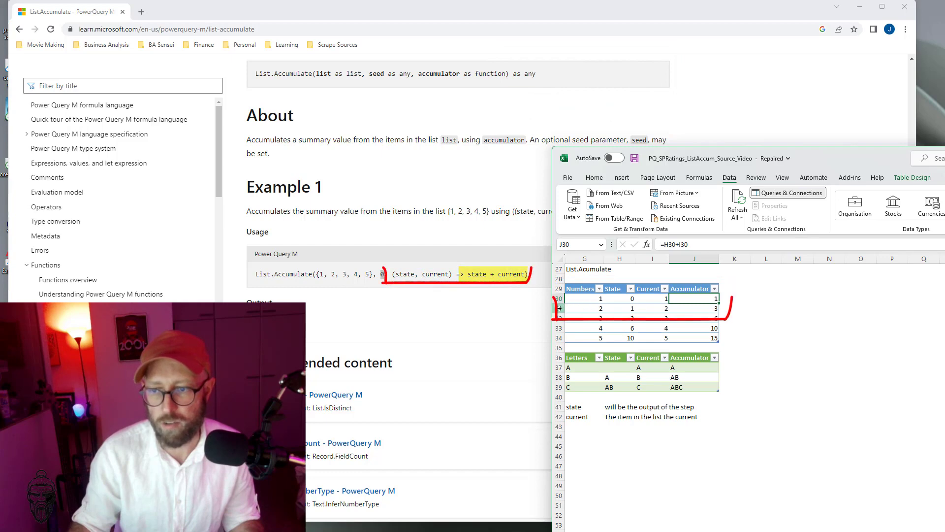
{"action": "left_click", "coordinate": [597, 308]}
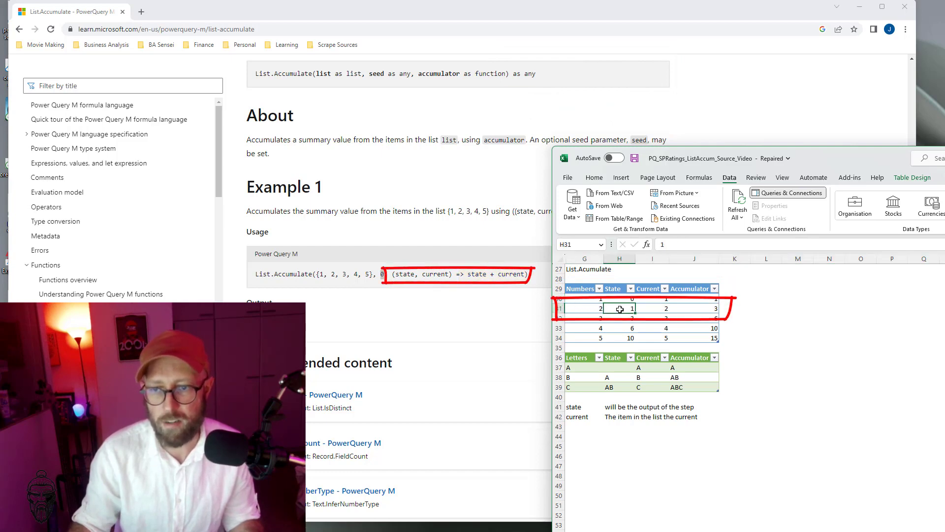
{"action": "double_click", "coordinate": [403, 274]}
{"action": "key", "text": "alt+Tab"}
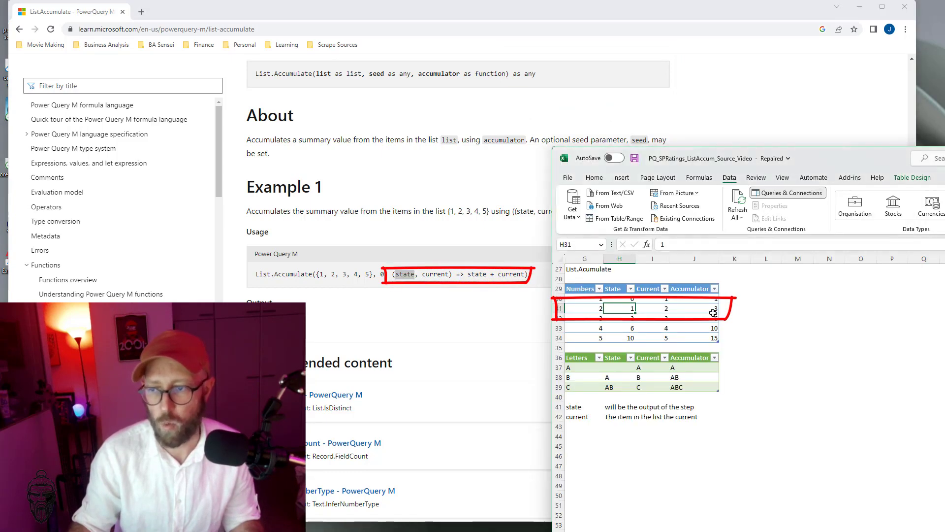
Inspect the Accumulator formulas down to the final value 15, then open the Numbers query
{"action": "left_click", "coordinate": [712, 300]}
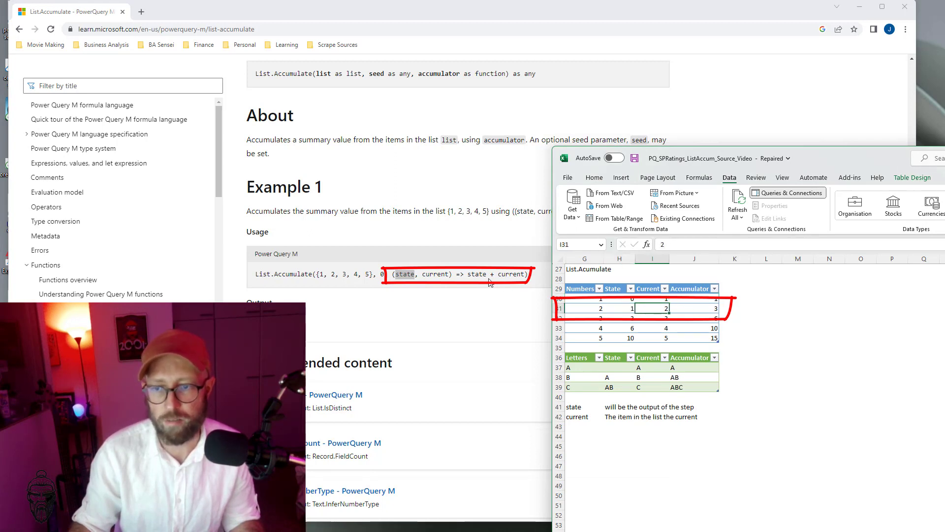
{"action": "left_click", "coordinate": [717, 309]}
{"action": "left_click", "coordinate": [597, 293]}
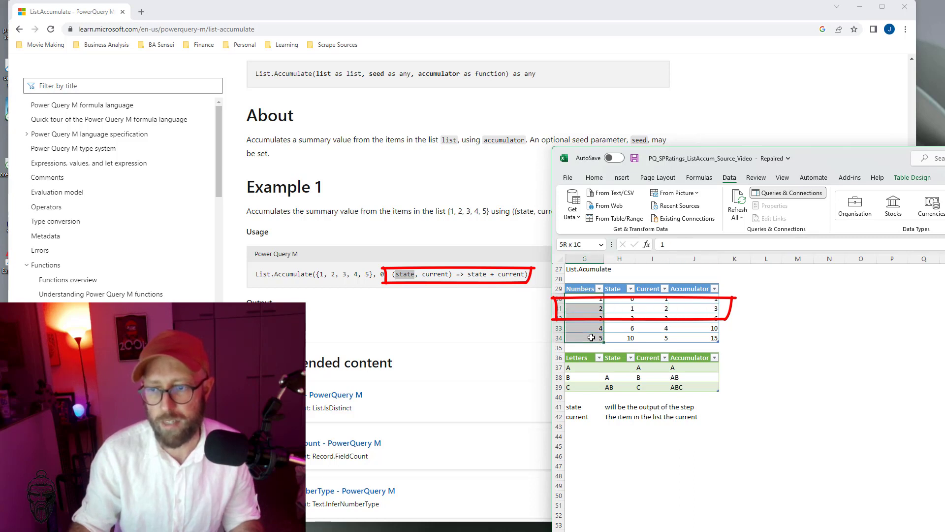
{"action": "left_click", "coordinate": [704, 338]}
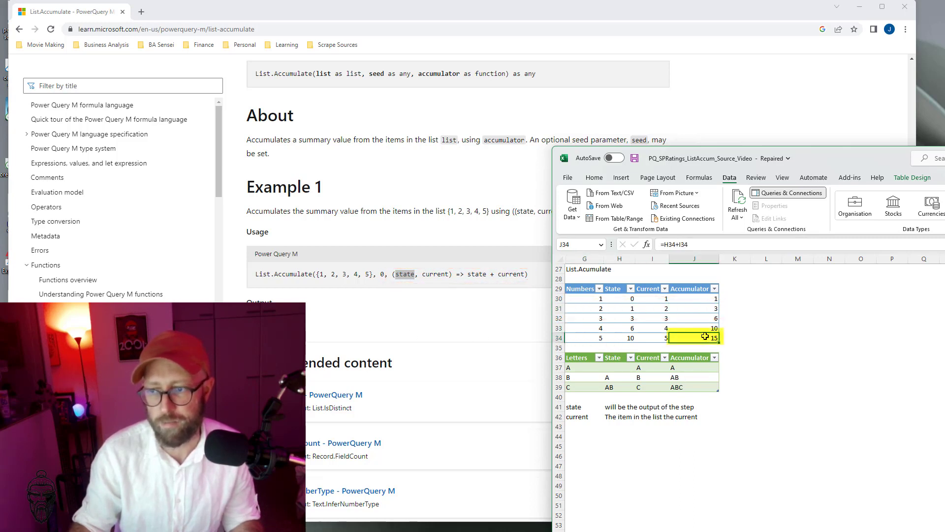
{"action": "left_click", "coordinate": [787, 318]}
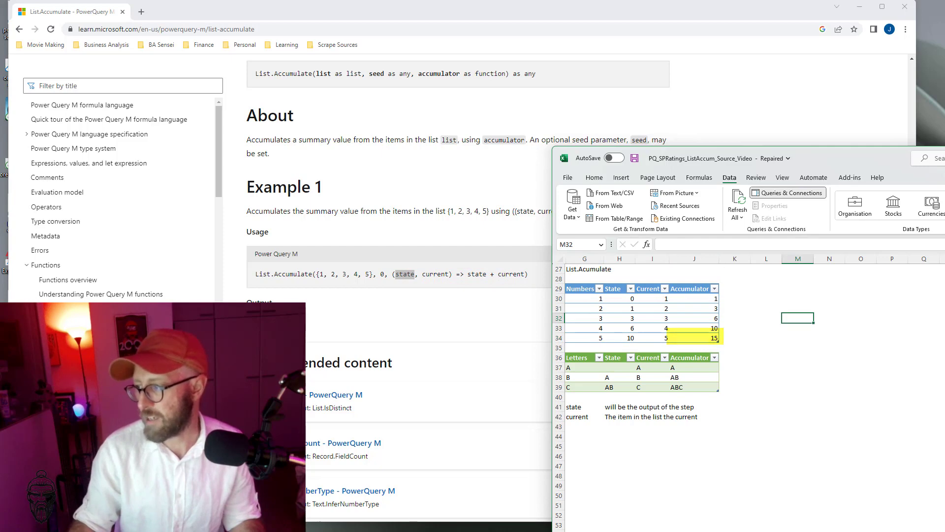
{"action": "key", "text": "alt+F12"}
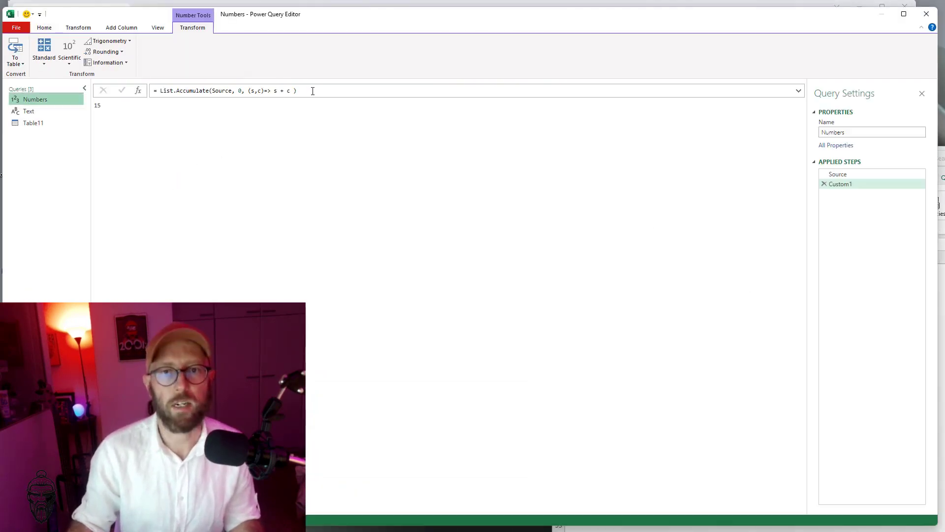
Review the Source list and the List.Accumulate formula of the Numbers query, then leave the editor
{"action": "left_click", "coordinate": [121, 119]}
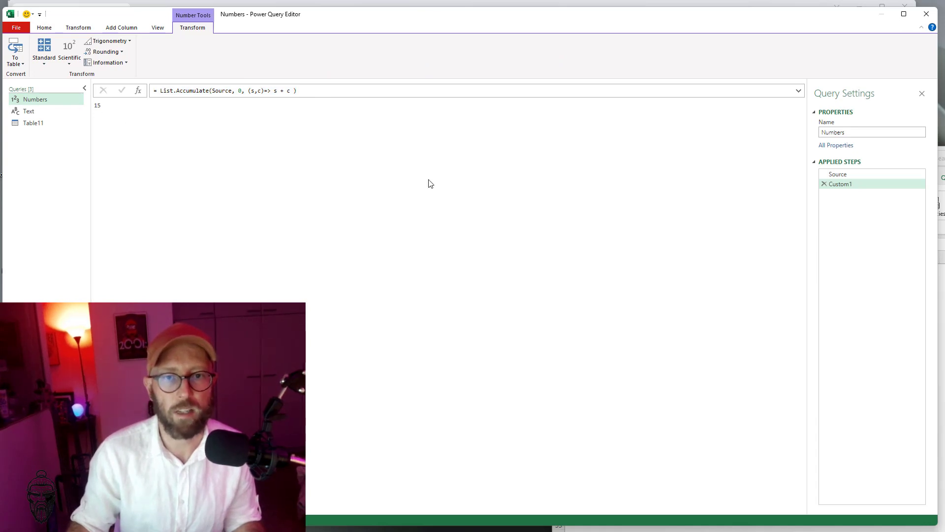
{"action": "left_click", "coordinate": [851, 174]}
{"action": "left_click", "coordinate": [845, 184]}
{"action": "left_click_drag", "start_coordinate": [309, 93], "coordinate": [70, 96]}
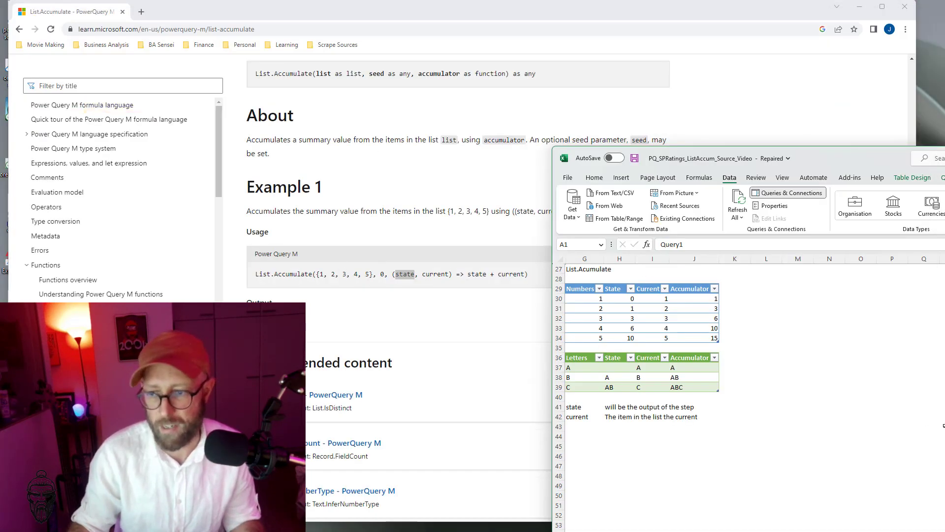
{"action": "left_click", "coordinate": [944, 425]}
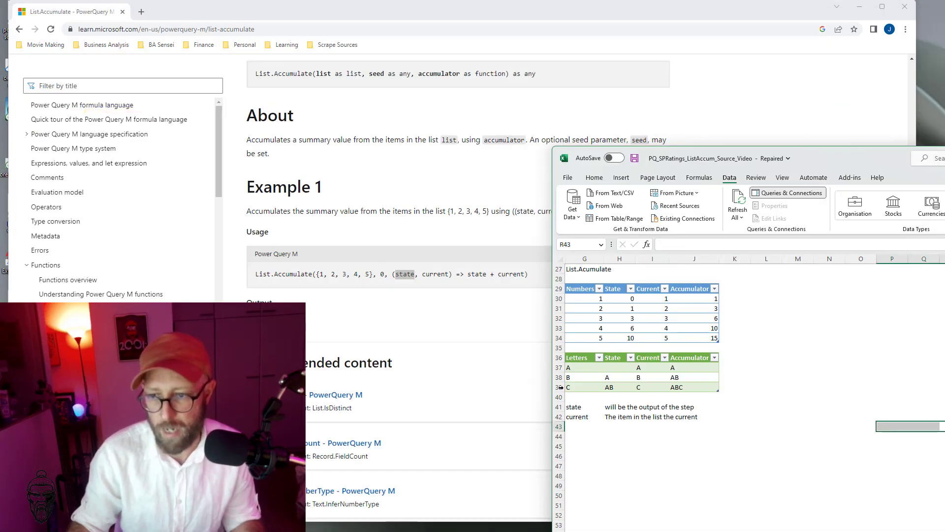
Maximize Excel and inspect the Letters values, the empty starting State and the first Accumulator value A
{"action": "left_click_drag", "start_coordinate": [729, 158], "coordinate": [284, 25]}
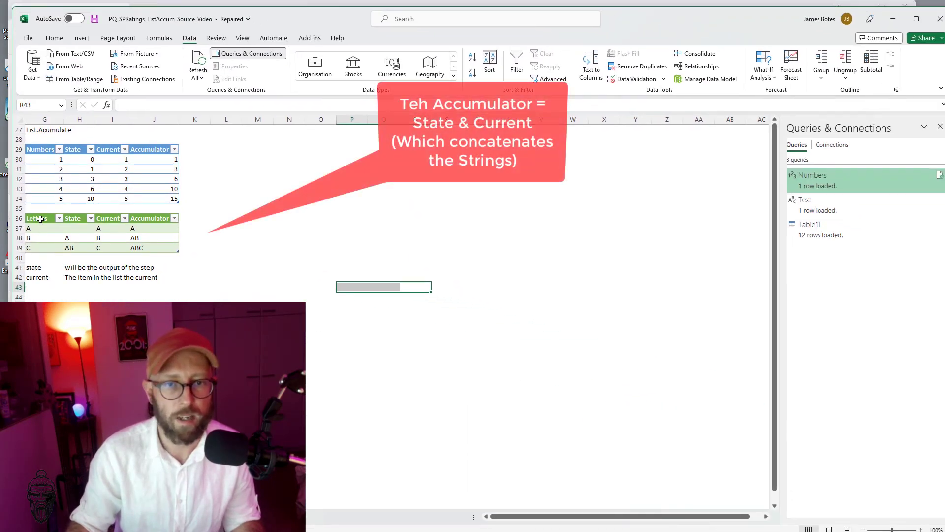
{"action": "left_click_drag", "start_coordinate": [37, 218], "coordinate": [43, 245]}
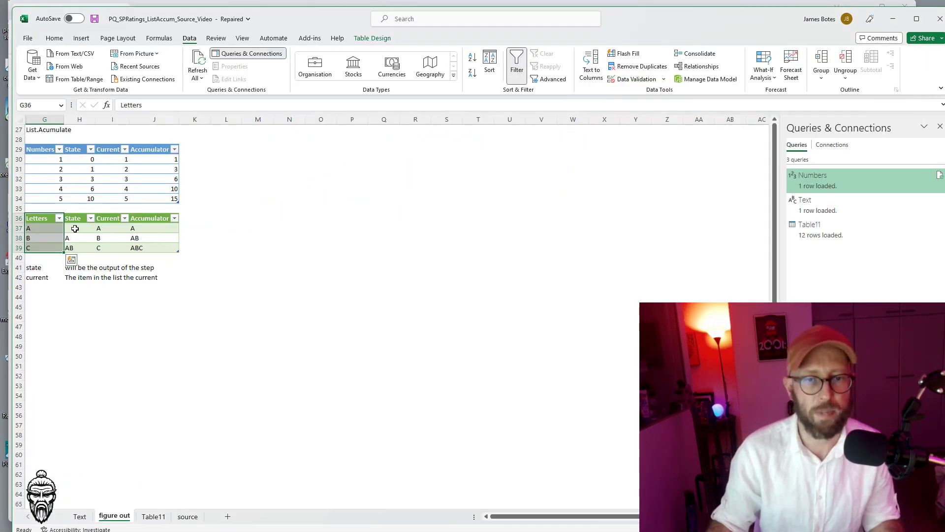
{"action": "left_click", "coordinate": [74, 229]}
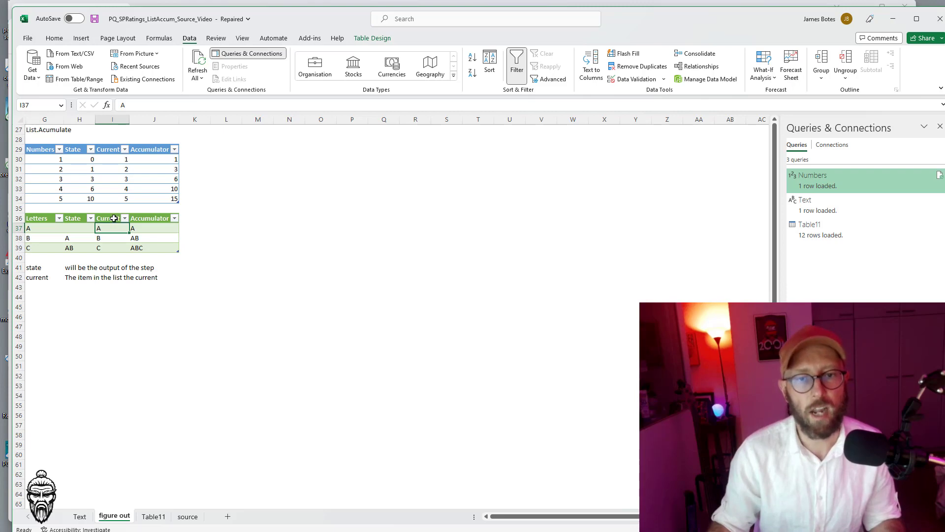
{"action": "left_click", "coordinate": [144, 228]}
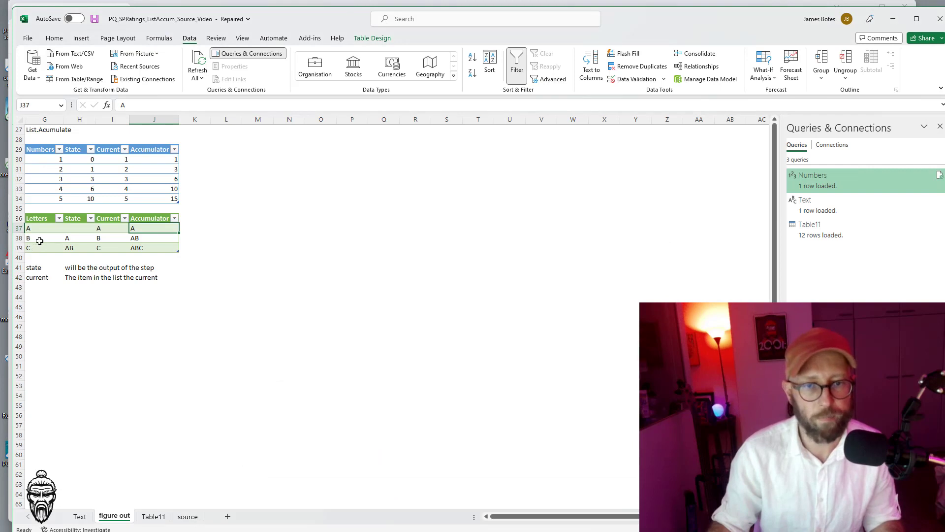
{"action": "left_click", "coordinate": [40, 239]}
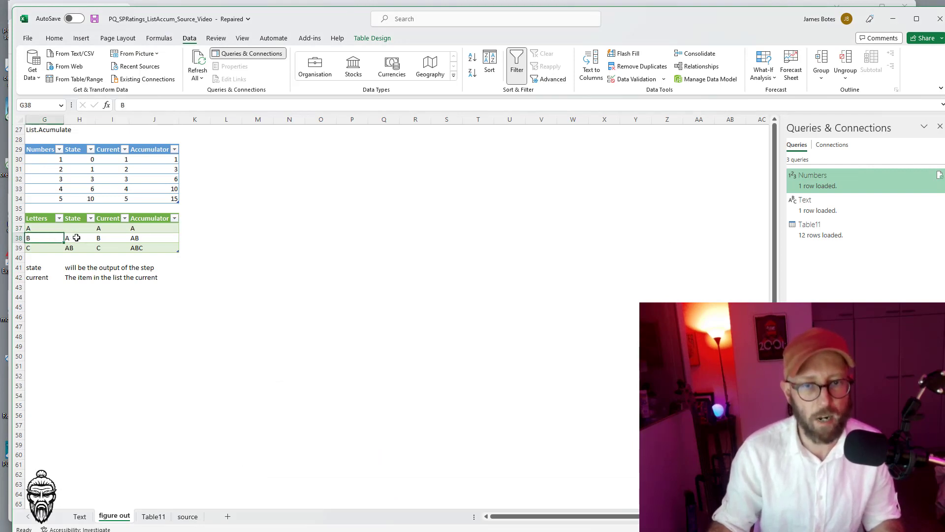
{"action": "left_click", "coordinate": [151, 228]}
Trace State and Accumulator through AB to the final ABC, then open the Text query
{"action": "left_click", "coordinate": [76, 239]}
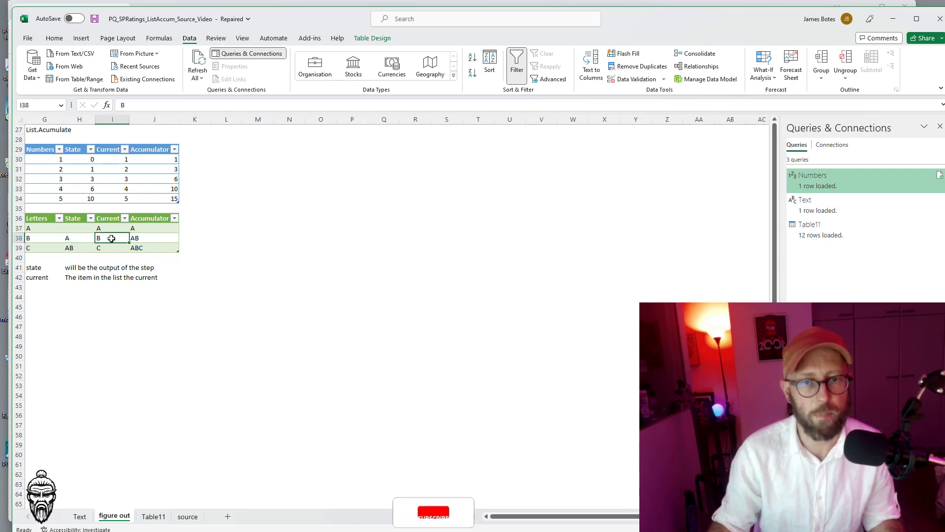
{"action": "left_click", "coordinate": [148, 238]}
{"action": "left_click", "coordinate": [28, 248]}
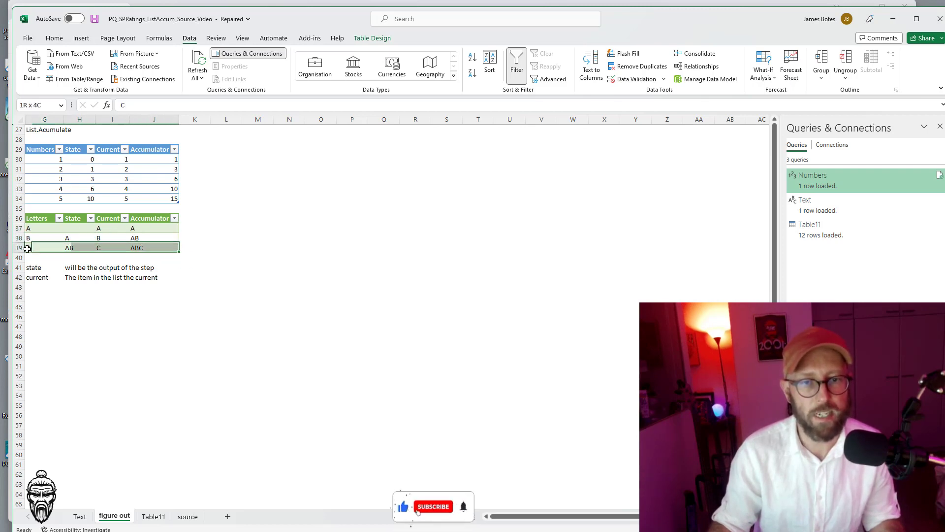
{"action": "left_click", "coordinate": [75, 248]}
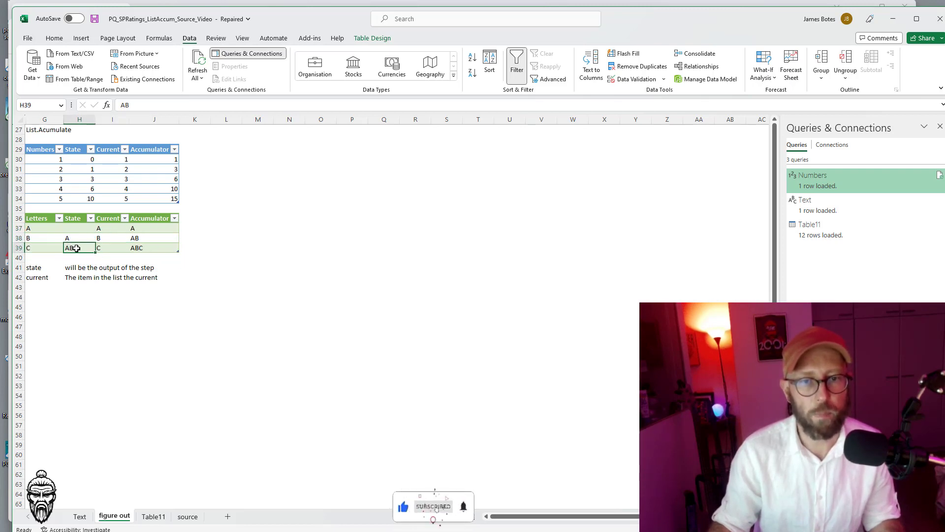
{"action": "left_click", "coordinate": [157, 238]}
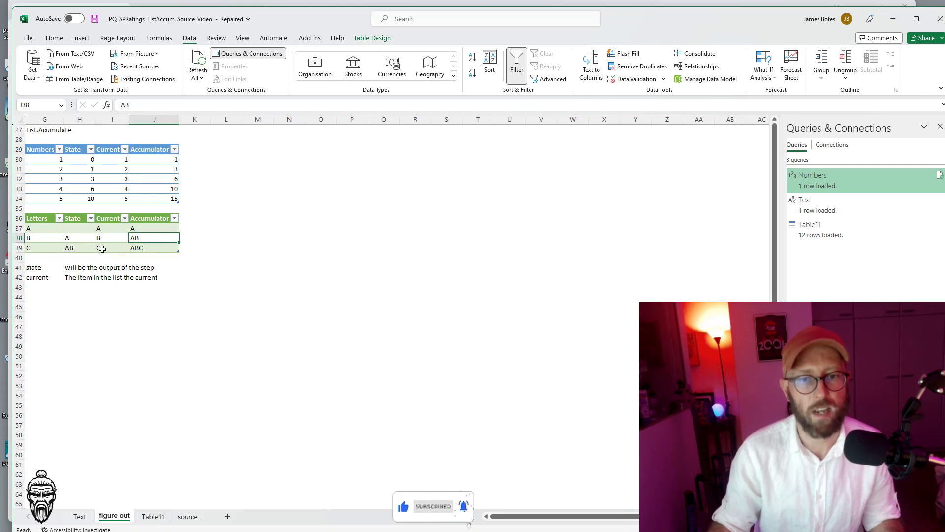
{"action": "left_click", "coordinate": [149, 247]}
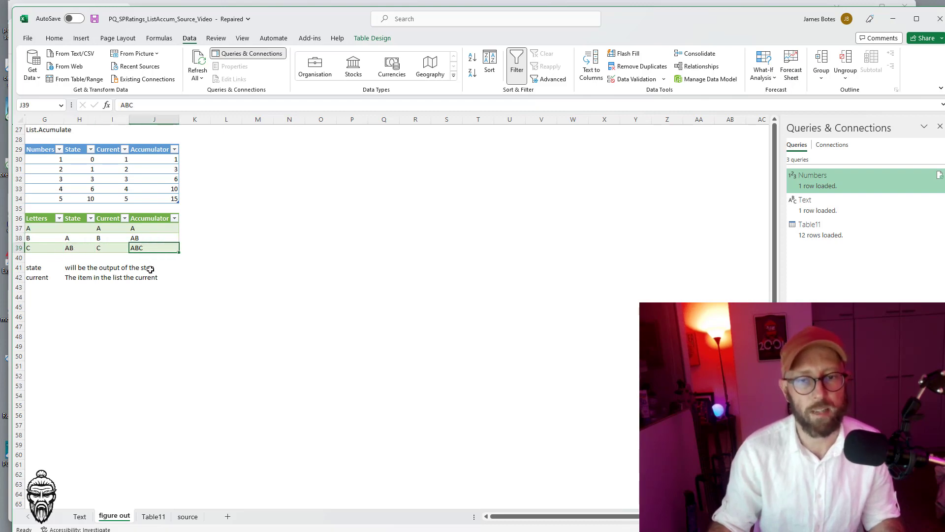
{"action": "double_click", "coordinate": [833, 211]}
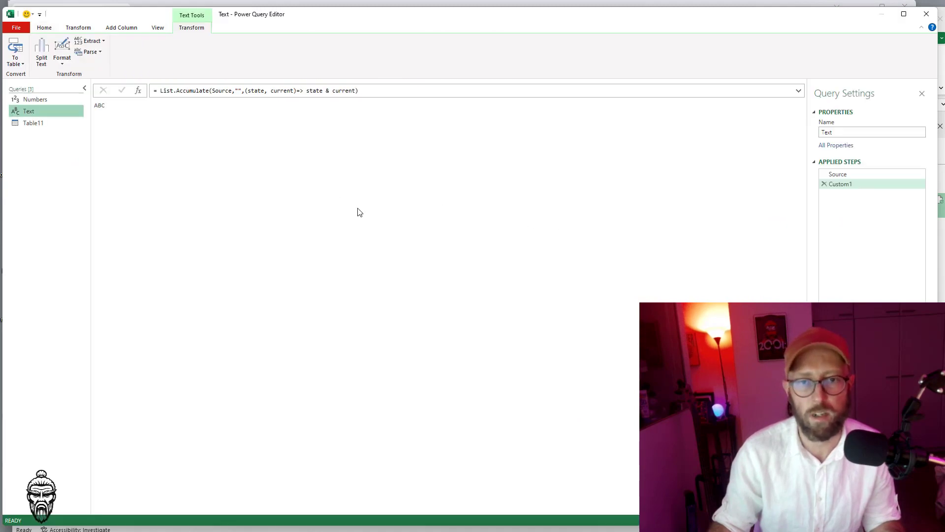
Review the Text query's Source list A, B, C and result ABC, then close the editor and show the source sheet
{"action": "left_click", "coordinate": [848, 174]}
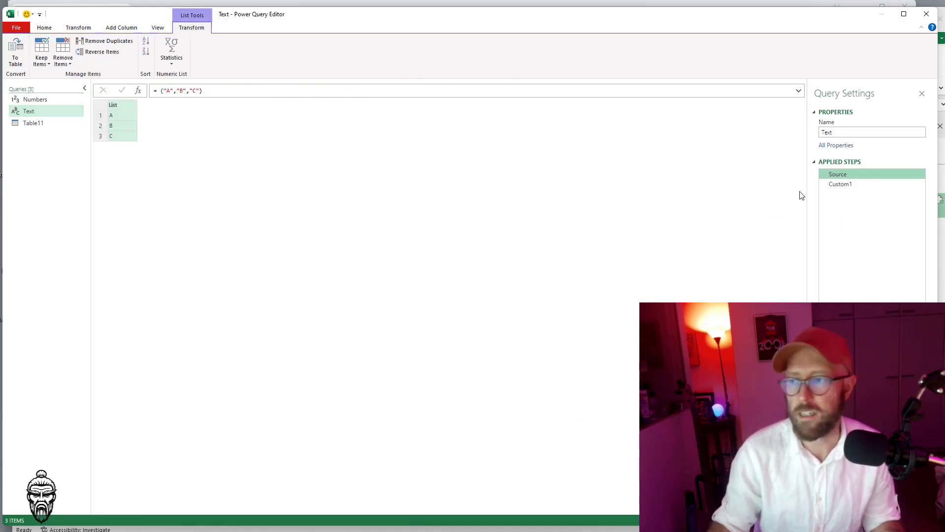
{"action": "left_click", "coordinate": [857, 184]}
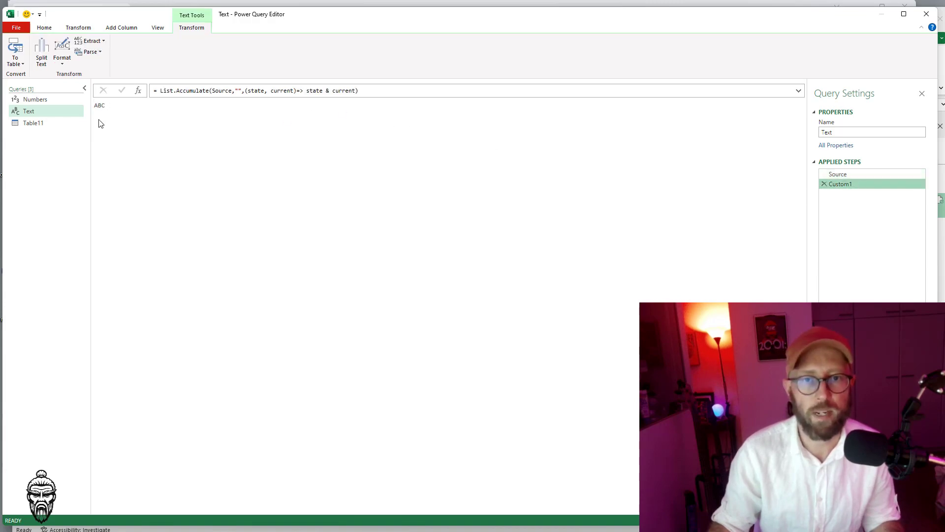
{"action": "left_click", "coordinate": [114, 109]}
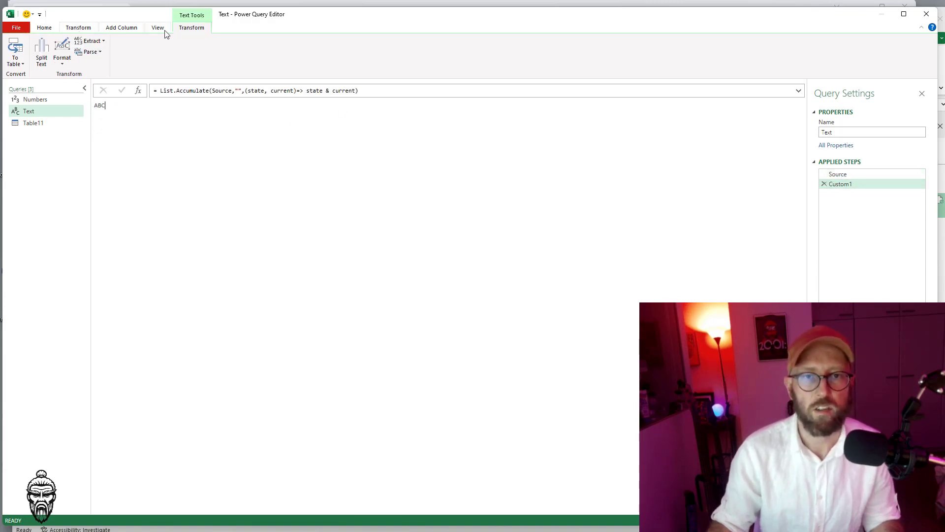
{"action": "left_click", "coordinate": [926, 13]}
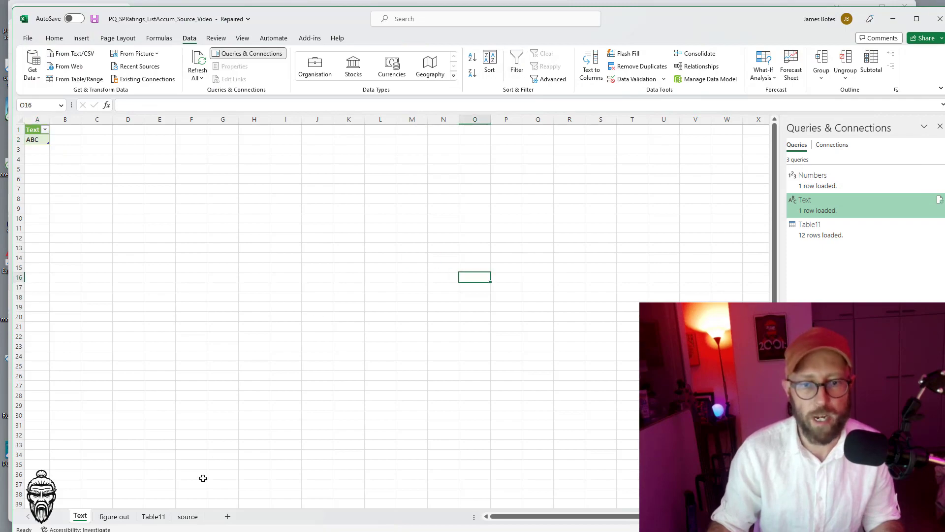
{"action": "left_click", "coordinate": [186, 517]}
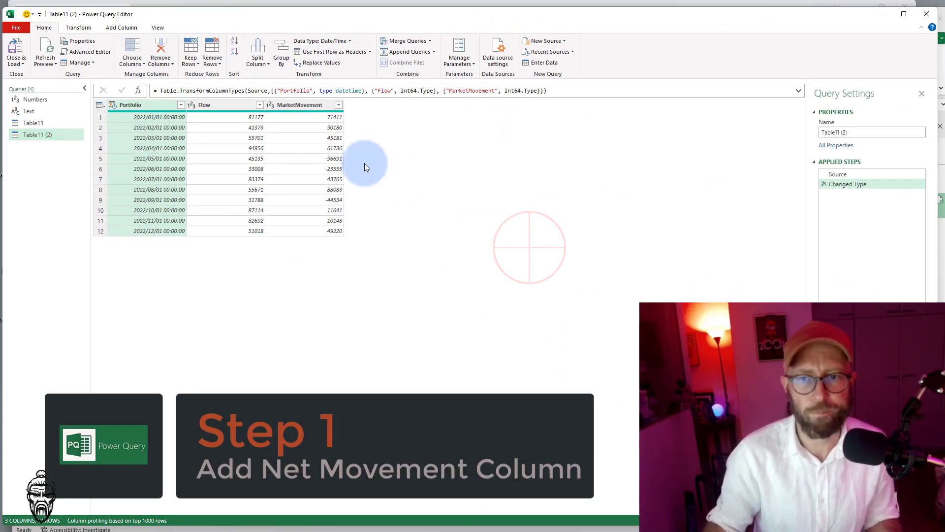
Add a NetMove custom column computing [Flow]+[MarketMovement]
{"action": "left_click", "coordinate": [289, 118]}
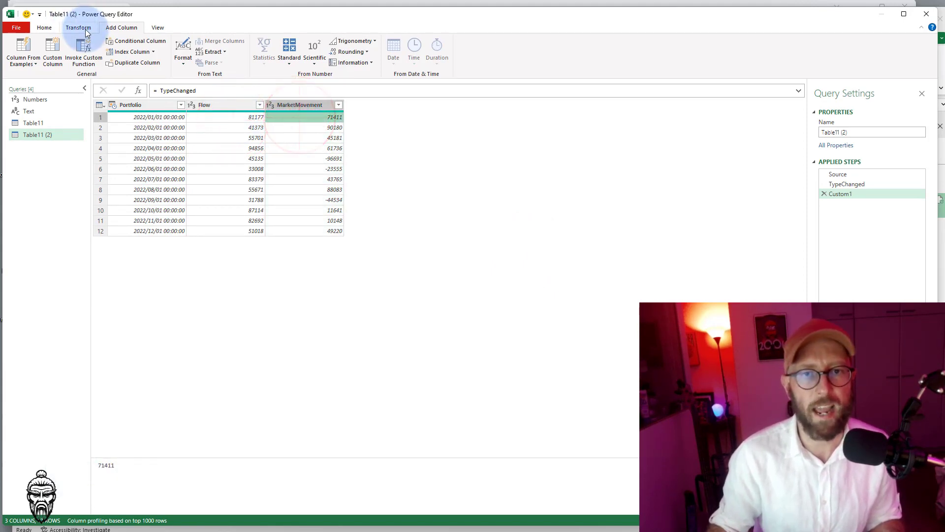
{"action": "left_click", "coordinate": [57, 45]}
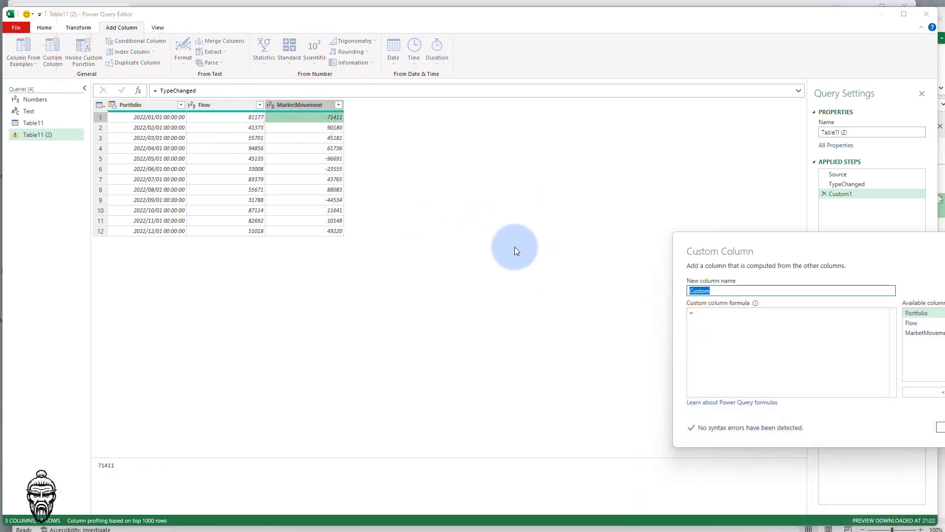
{"action": "type", "text": "NetMove"}
{"action": "left_click", "coordinate": [702, 318]}
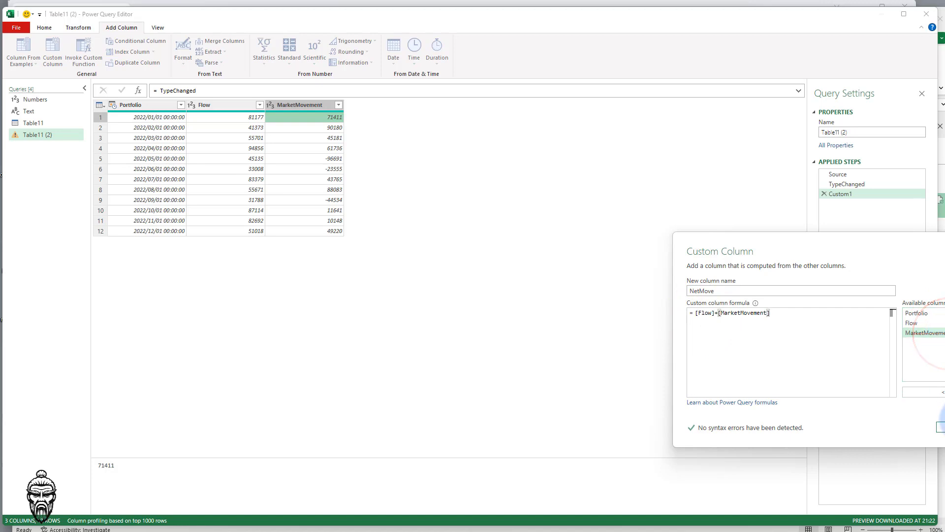
{"action": "left_click", "coordinate": [940, 428]}
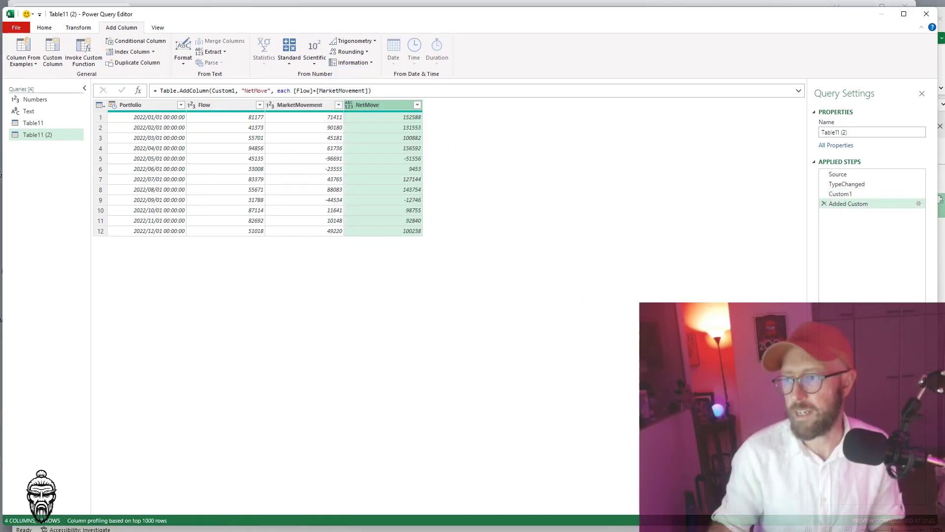
Rename the Added Custom step to AddNetMove
{"action": "double_click", "coordinate": [863, 205]}
{"action": "type", "text": "AddNetMove"}
{"action": "left_click", "coordinate": [619, 204]}
{"action": "left_click", "coordinate": [521, 168]}
Start a Custom column formula List.Accumulate(AddNetMove[NetMove],0,(Open, ..
{"action": "left_click", "coordinate": [79, 28]}
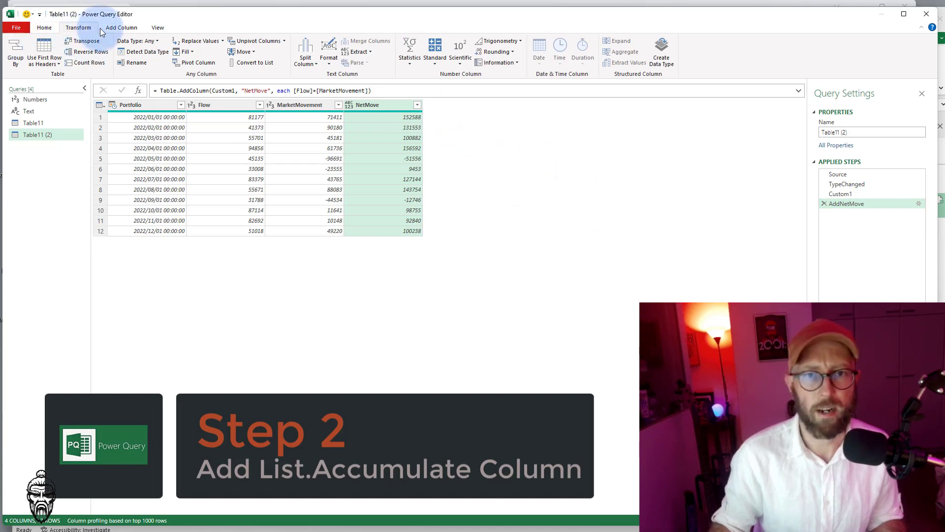
{"action": "left_click", "coordinate": [121, 28]}
{"action": "left_click", "coordinate": [52, 49]}
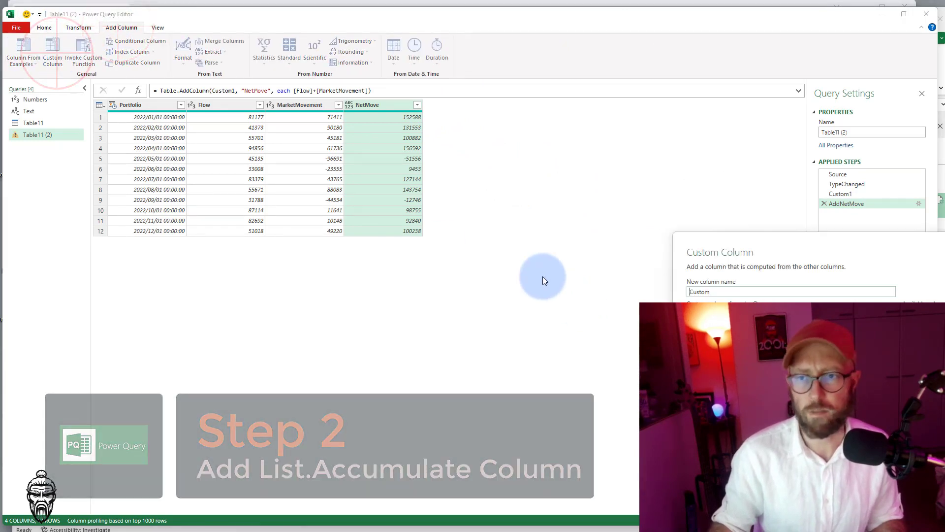
{"action": "left_click", "coordinate": [709, 313]}
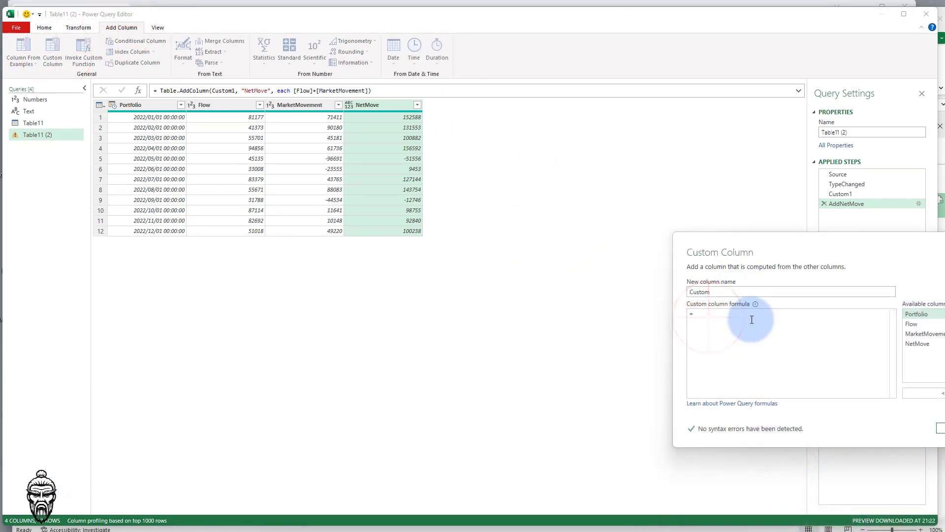
{"action": "type", "text": "List."}
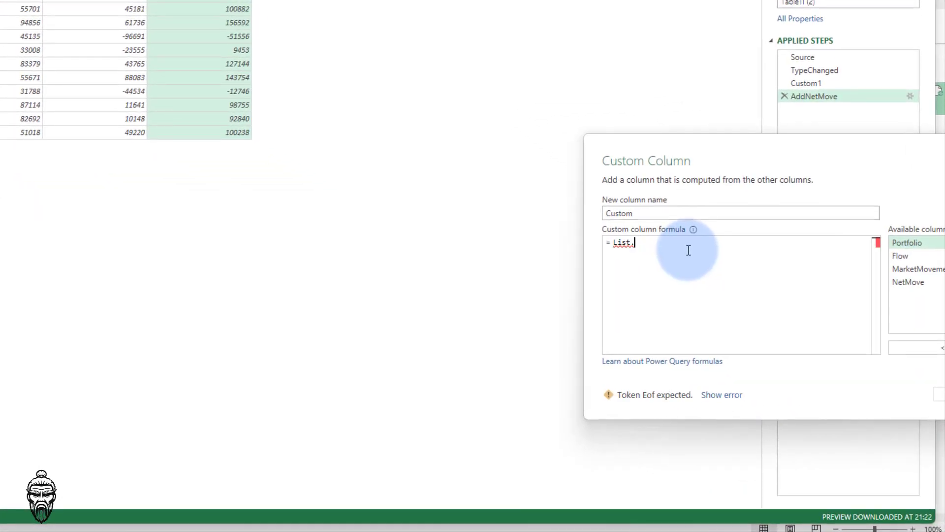
{"action": "type", "text": "Accumu"}
{"action": "left_click", "coordinate": [688, 251]}
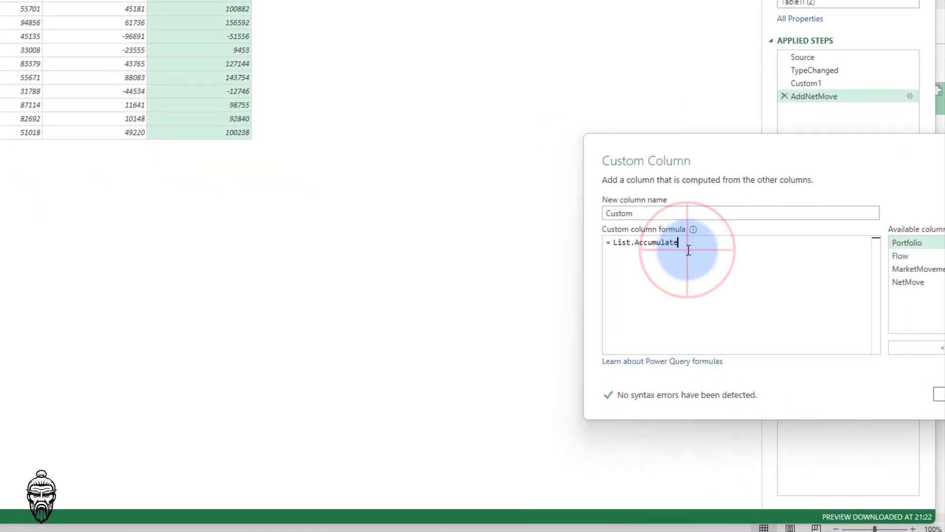
{"action": "type", "text": "("}
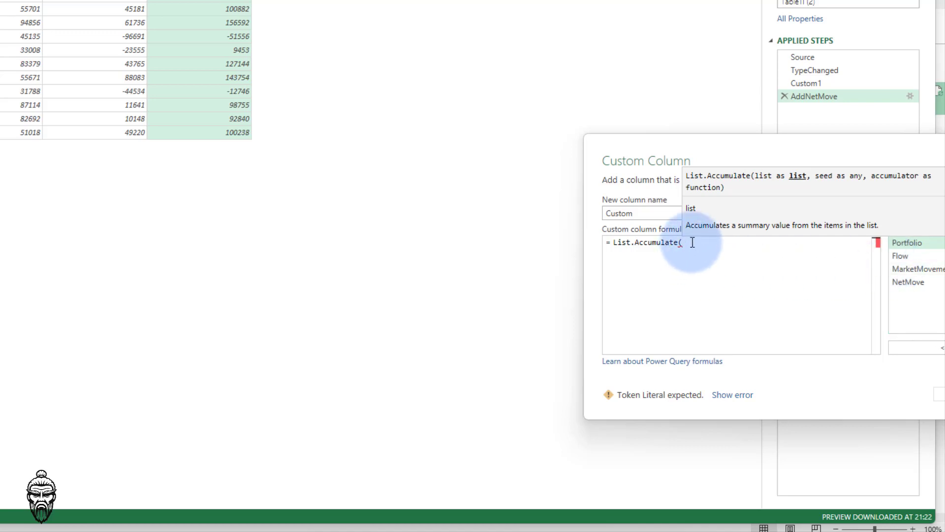
{"action": "type", "text": "Ad"}
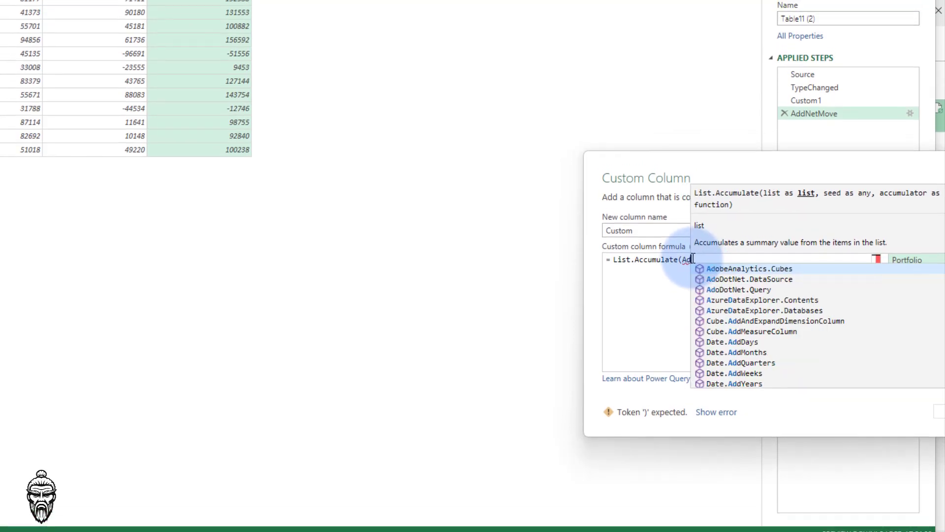
{"action": "type", "text": "dNetMove"}
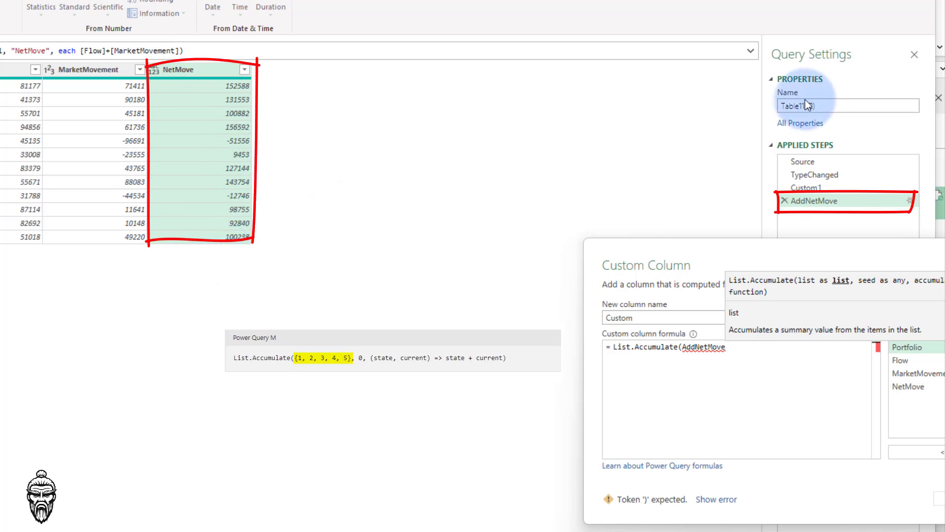
{"action": "type", "text": "["}
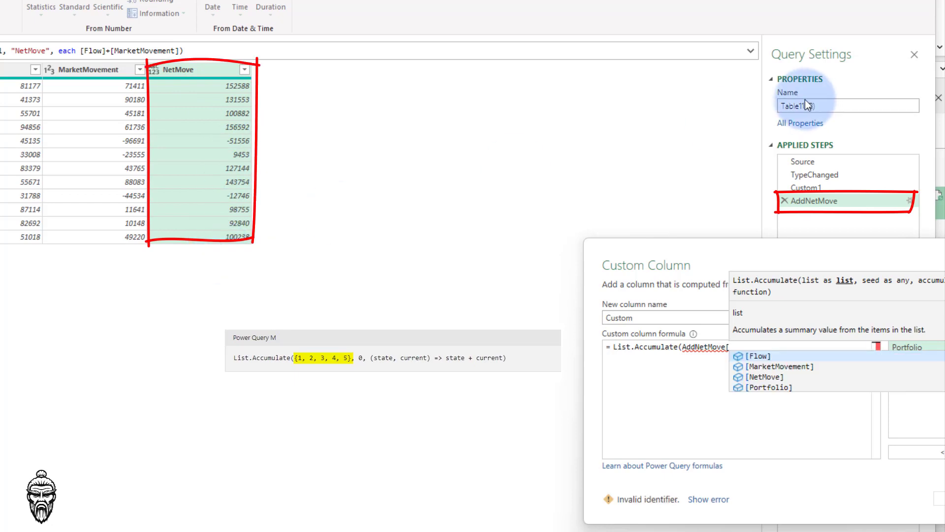
{"action": "type", "text": "NetMove"}
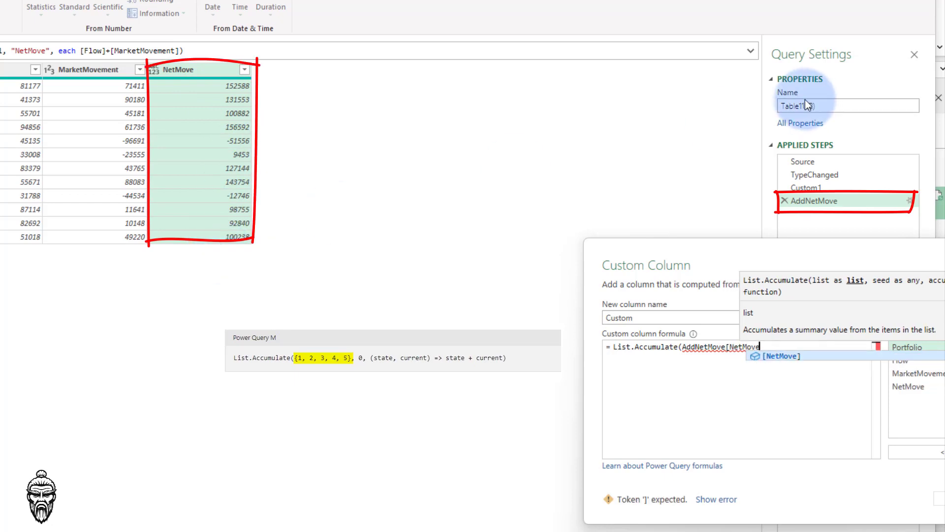
{"action": "type", "text": "],0,"}
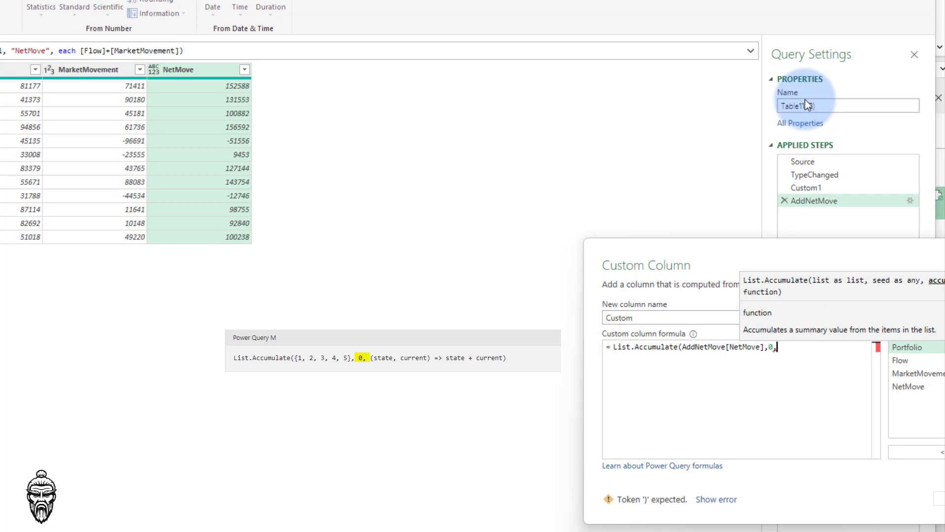
{"action": "type", "text": "("}
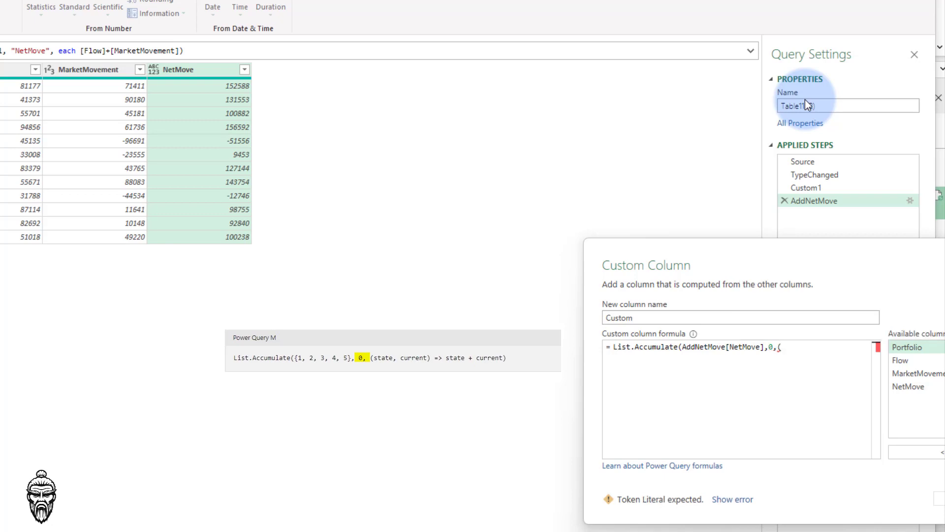
{"action": "type", "text": "Open"}
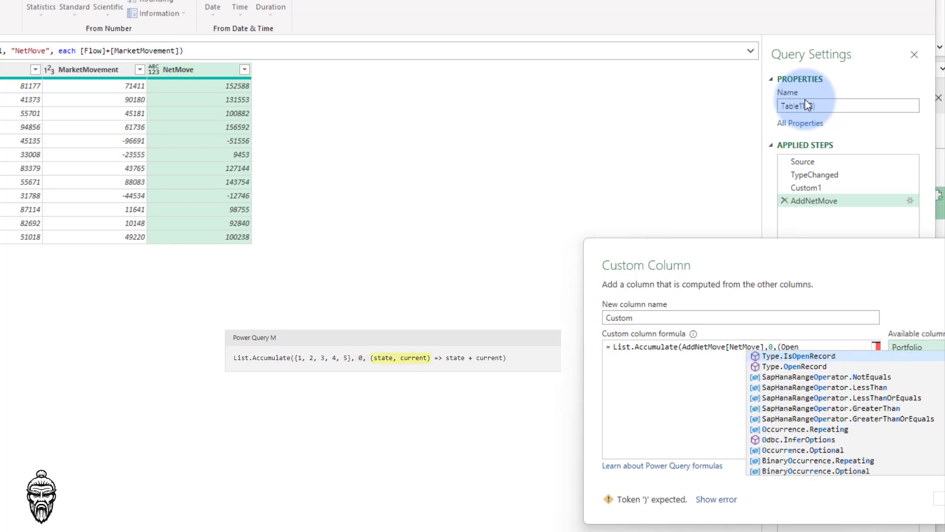
{"action": "type", "text": ","}
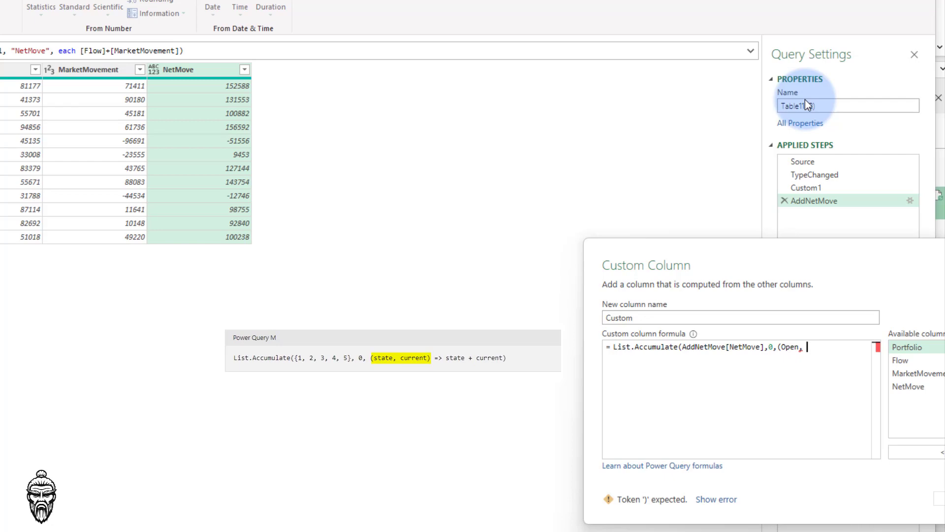
Finish the accumulator as (Open, Curr)=> Open + Curr and create the Custom column
{"action": "key", "text": "alt+Tab"}
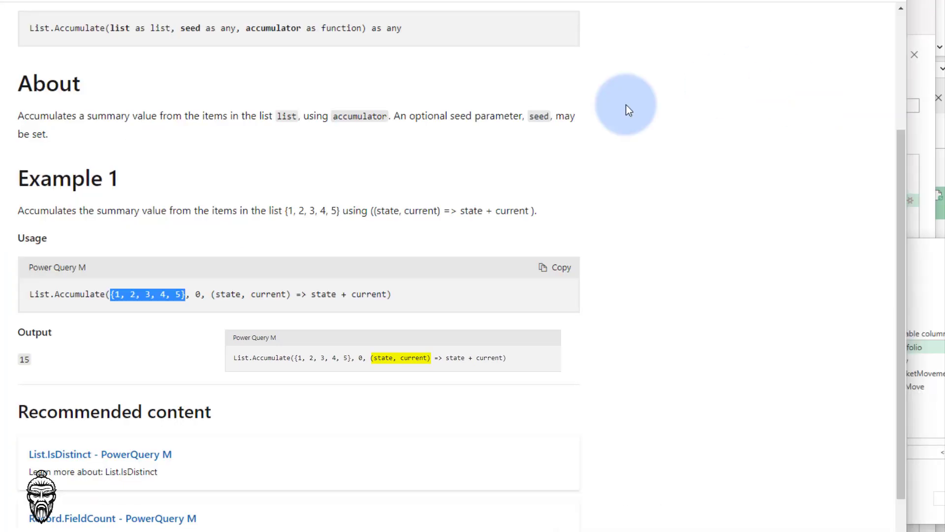
{"action": "key", "text": "alt+Tab"}
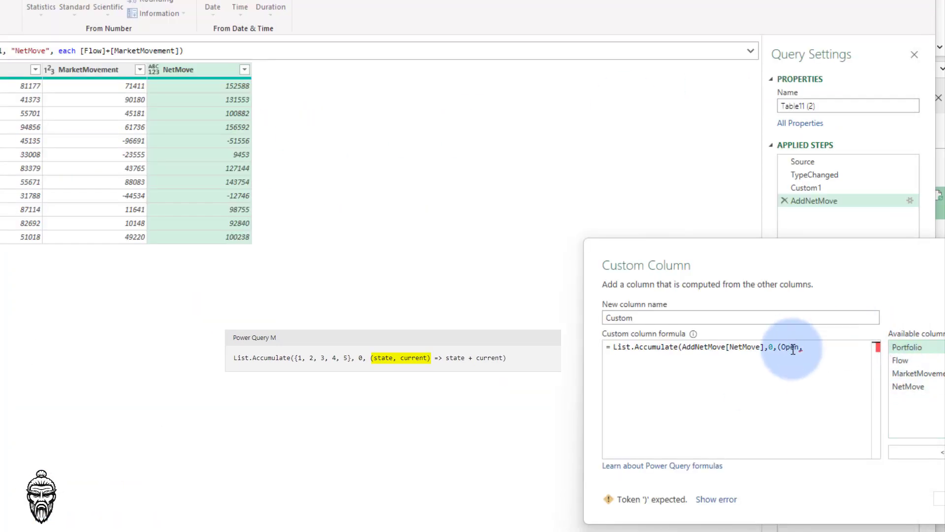
{"action": "left_click", "coordinate": [813, 347]}
{"action": "type", "text": "Cur"}
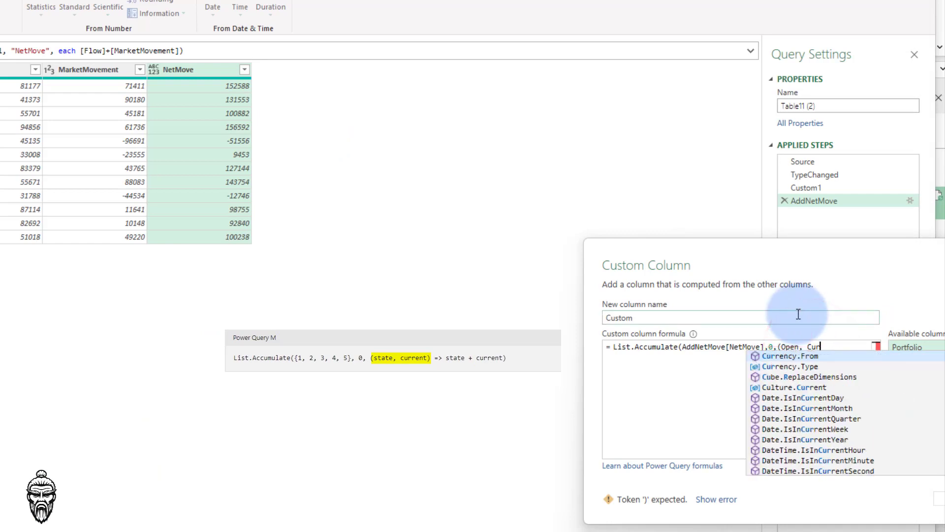
{"action": "type", "text": "r)=>"}
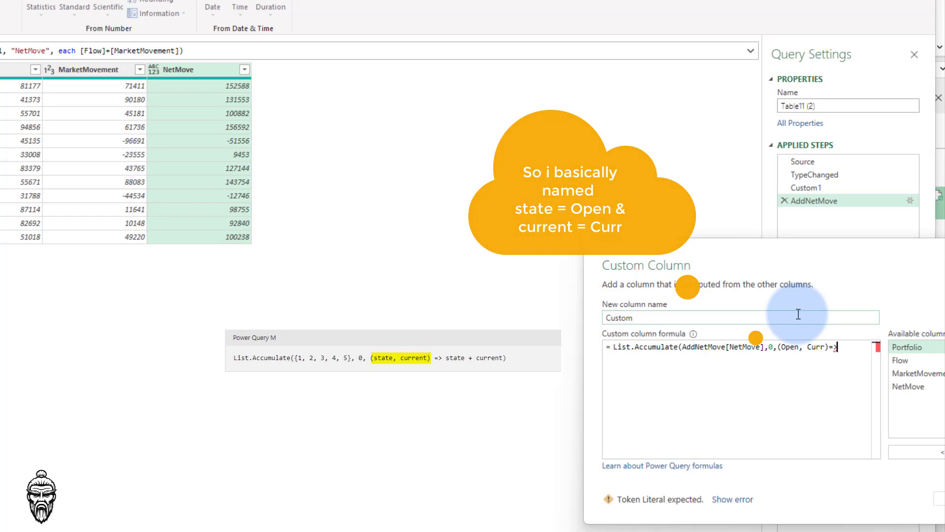
{"action": "double_click", "coordinate": [790, 347]}
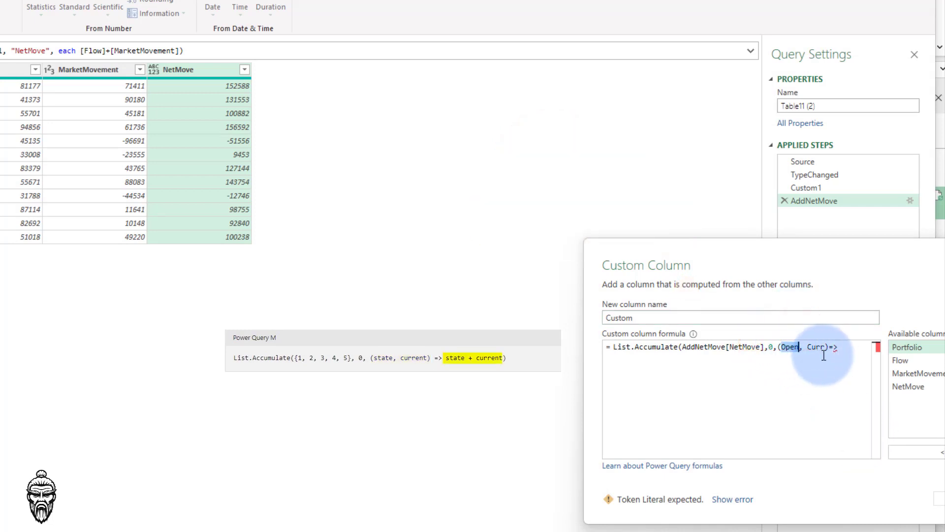
{"action": "left_click", "coordinate": [849, 348]}
{"action": "type", "text": "Open +"}
{"action": "left_click", "coordinate": [814, 350]}
{"action": "key", "text": "ctrl+c"}
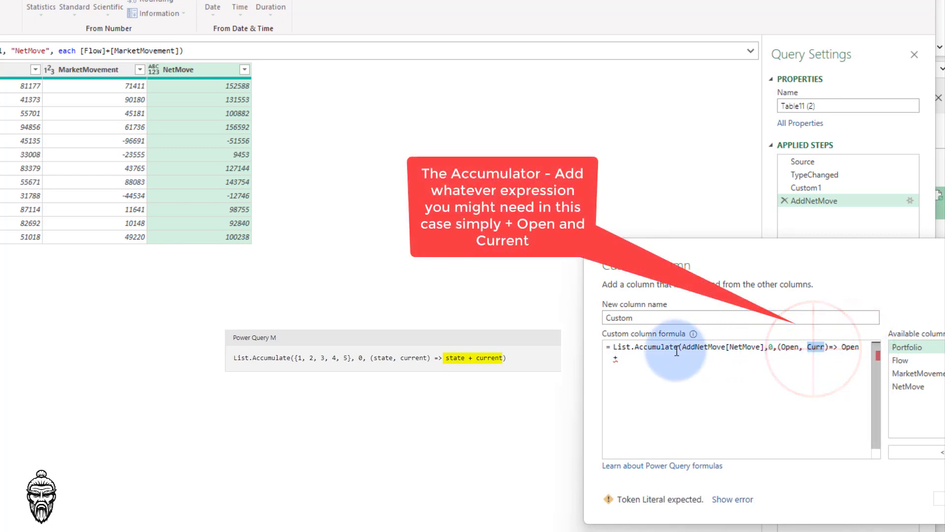
{"action": "left_click", "coordinate": [652, 358]}
{"action": "key", "text": "ctrl+v"}
{"action": "type", "text": ")"}
{"action": "left_click", "coordinate": [938, 498]}
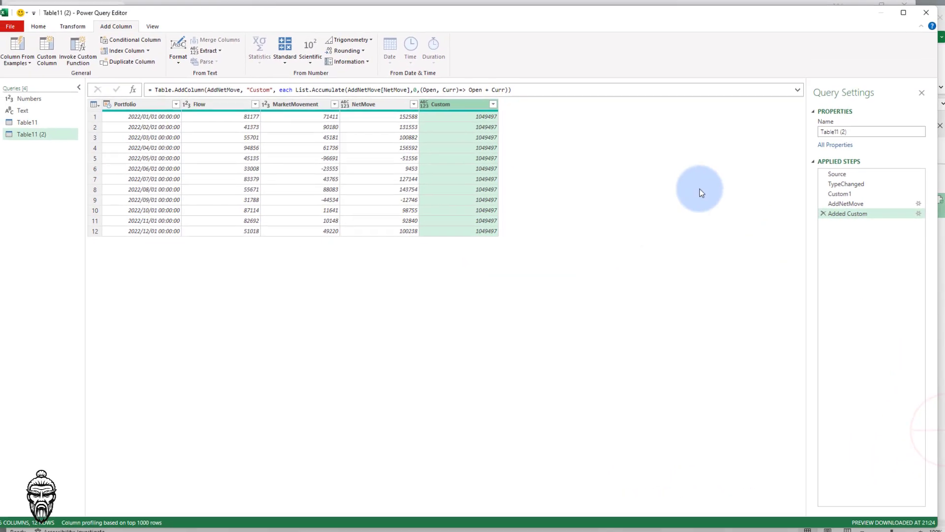
{"action": "left_click", "coordinate": [693, 184]}
{"action": "left_click", "coordinate": [844, 215]}
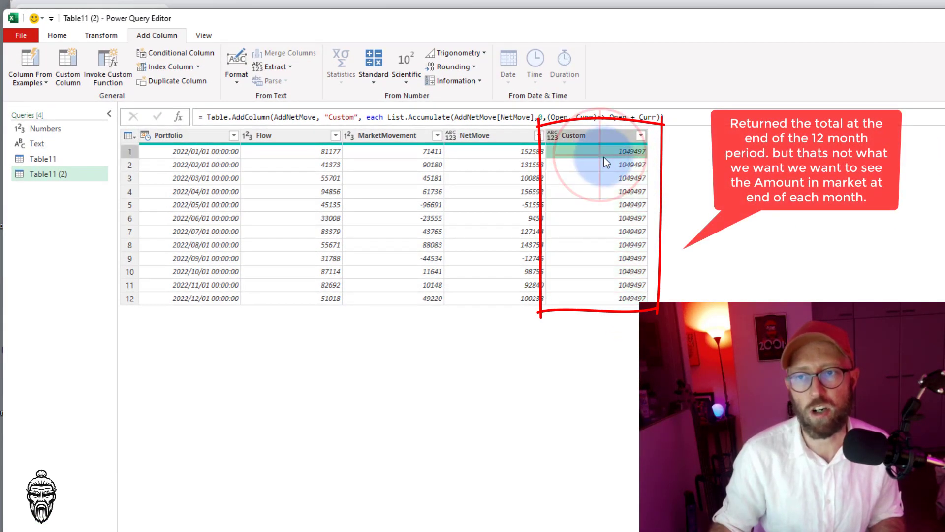
{"action": "left_click", "coordinate": [608, 245]}
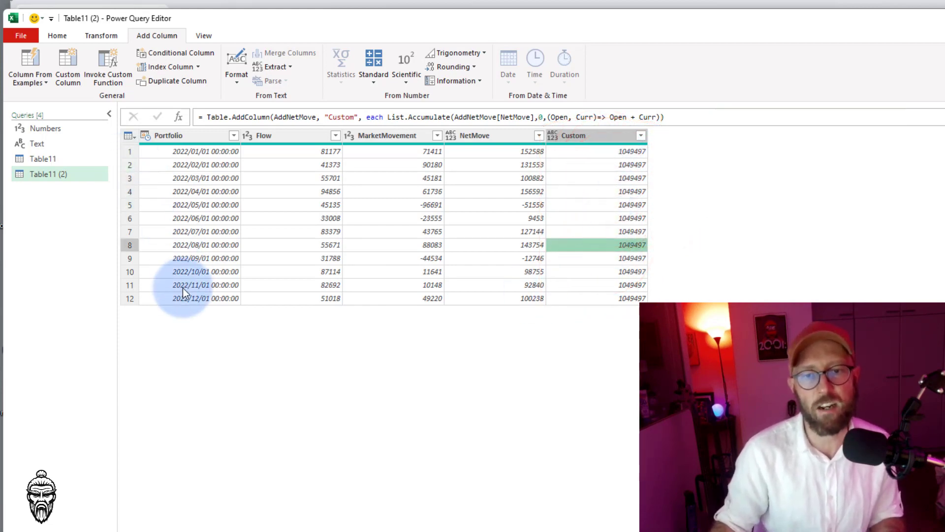
{"action": "left_click", "coordinate": [625, 297]}
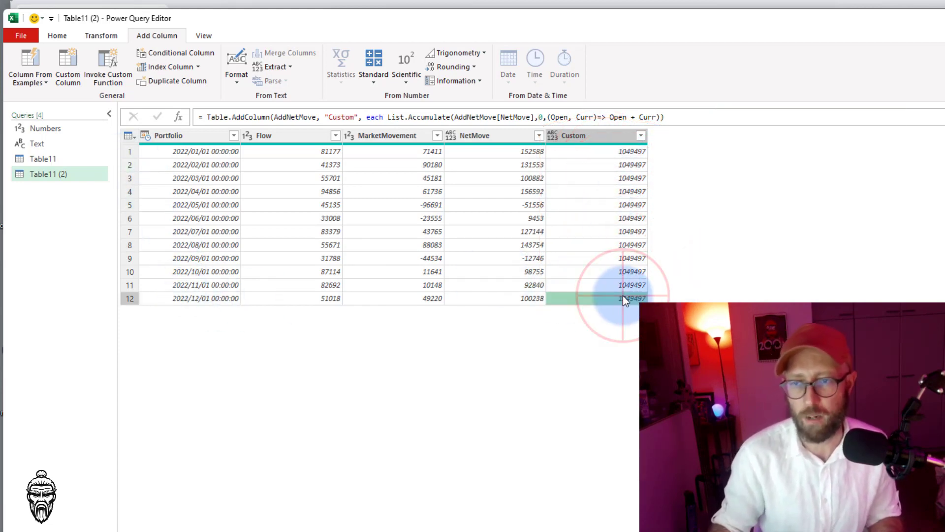
{"action": "left_click", "coordinate": [606, 271]}
{"action": "left_click", "coordinate": [574, 151]}
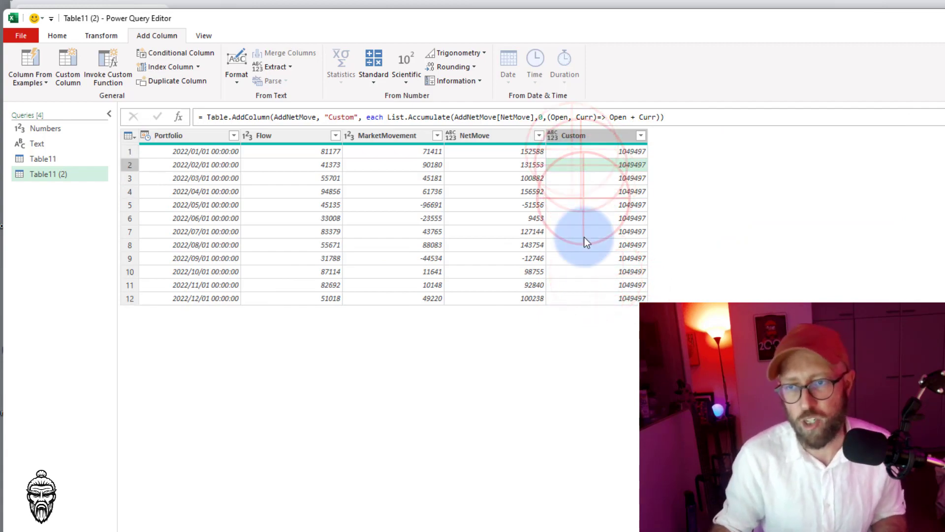
{"action": "left_click", "coordinate": [595, 271]}
{"action": "left_click", "coordinate": [604, 298]}
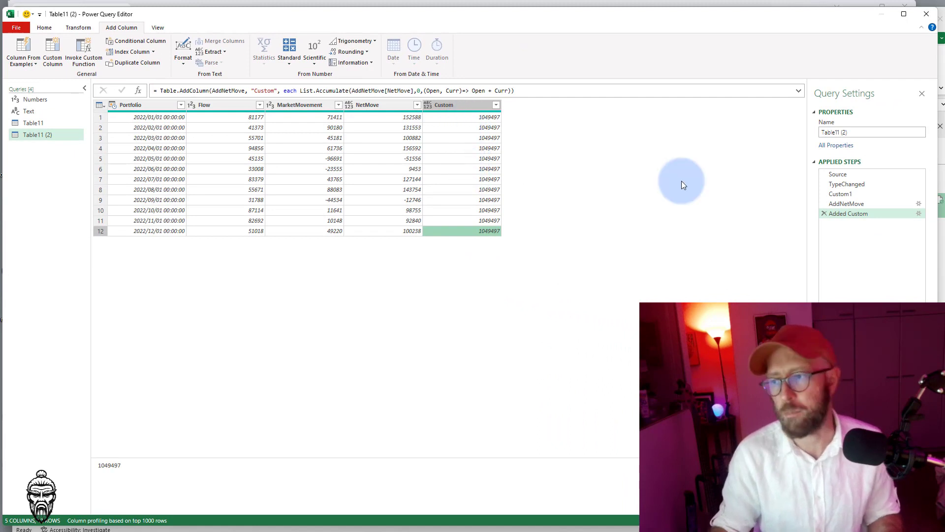
Rename the accumulate step ListAccumFinal and add an Index column starting from 1
{"action": "key", "text": "F2"}
{"action": "type", "text": "ListA"}
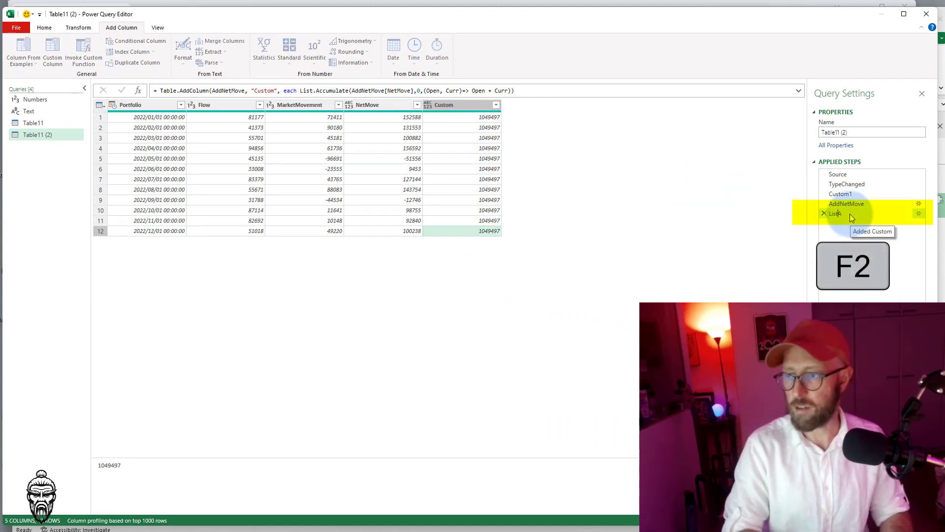
{"action": "type", "text": "ccumFinal"}
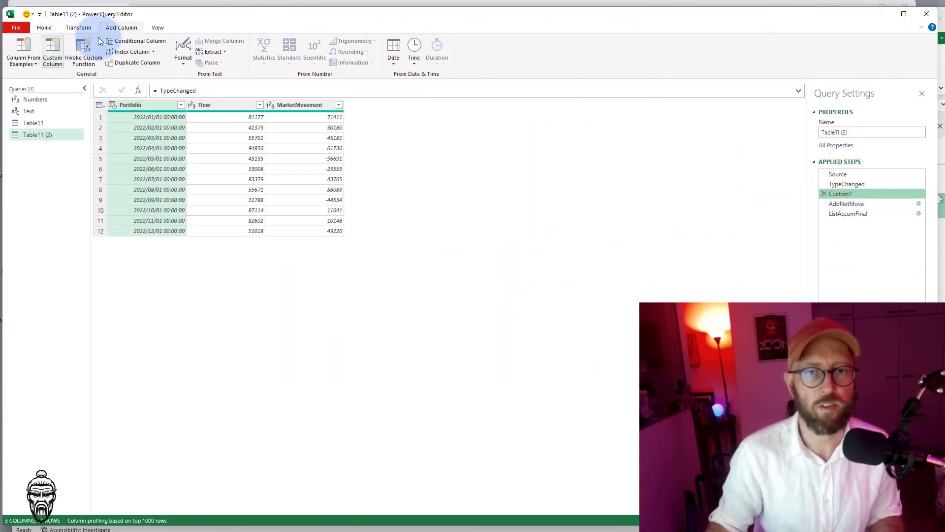
{"action": "left_click", "coordinate": [153, 52]}
{"action": "left_click", "coordinate": [133, 74]}
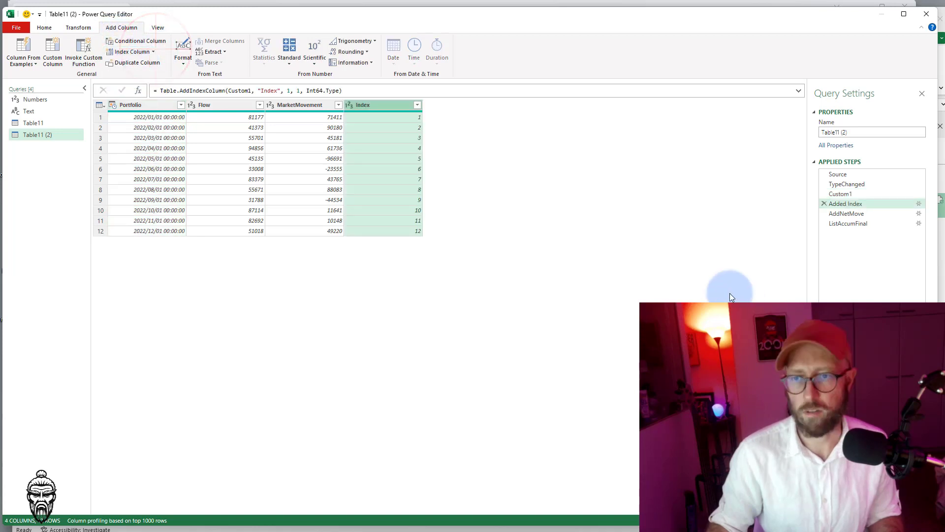
{"action": "left_click", "coordinate": [846, 213]}
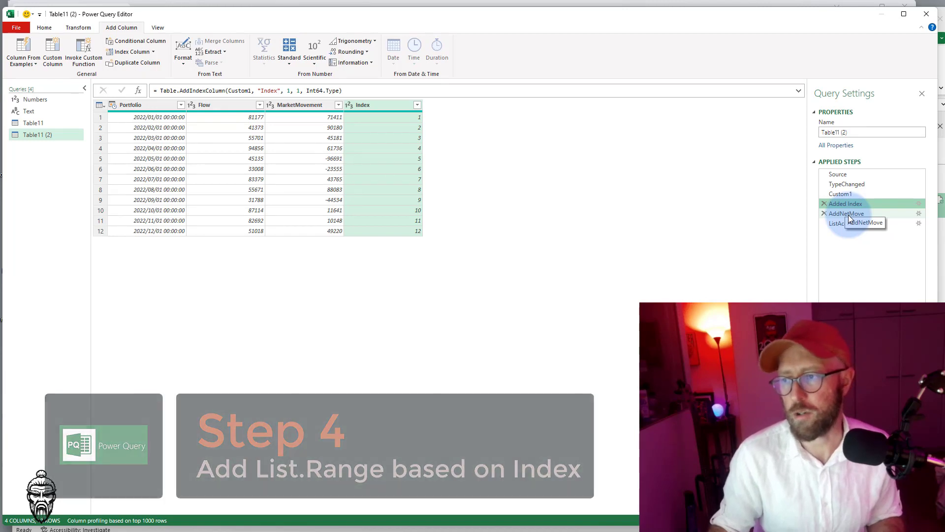
Insert a step with a Custom column = List.Range(AddNetMove[NetMove],0)
{"action": "right_click", "coordinate": [849, 215]}
{"action": "left_click", "coordinate": [892, 268]}
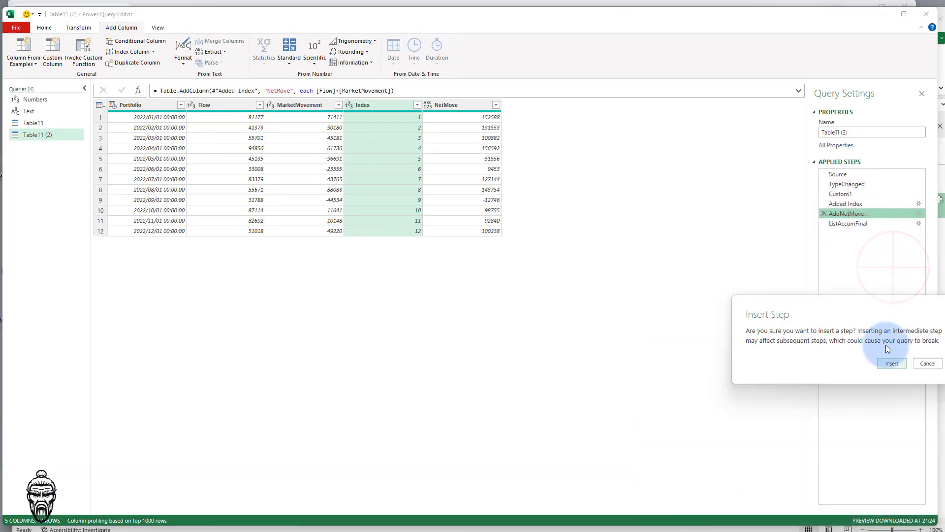
{"action": "left_click", "coordinate": [892, 364]}
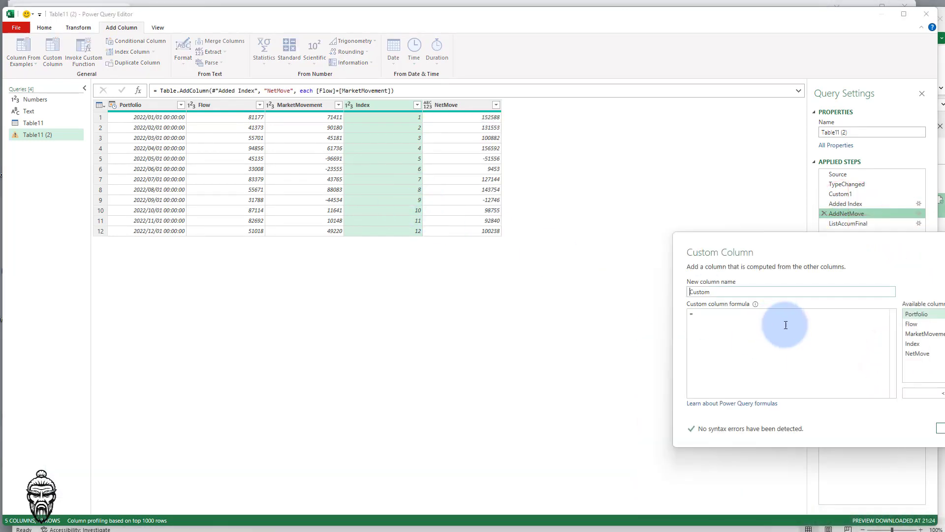
{"action": "left_click", "coordinate": [786, 325]}
{"action": "type", "text": "List"}
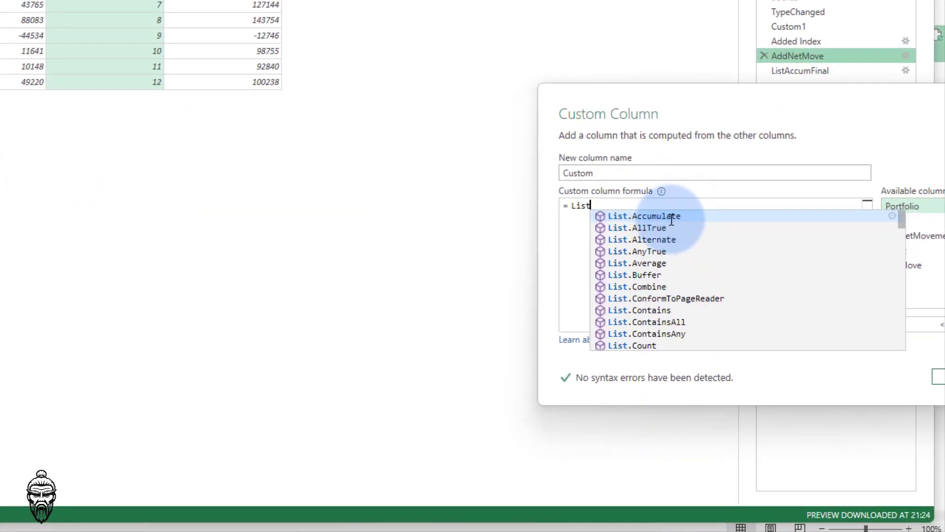
{"action": "type", "text": ".Range"}
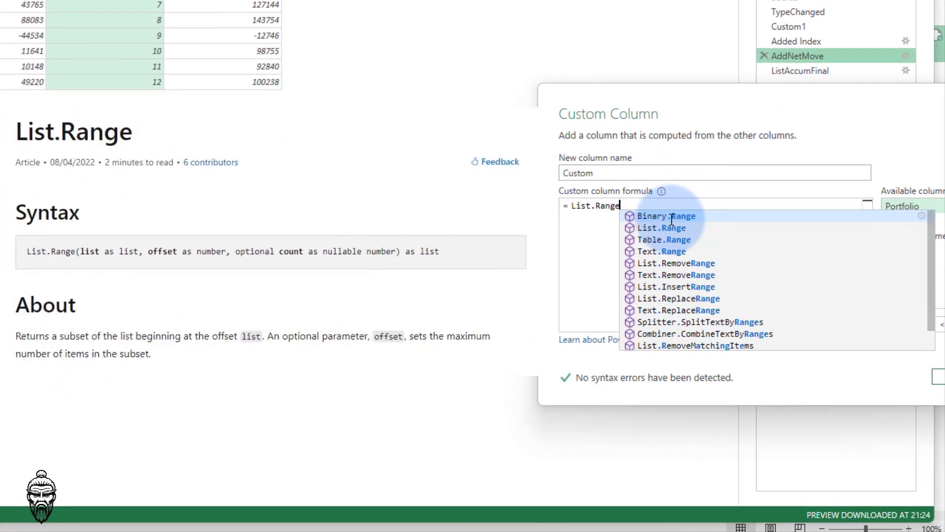
{"action": "type", "text": "("}
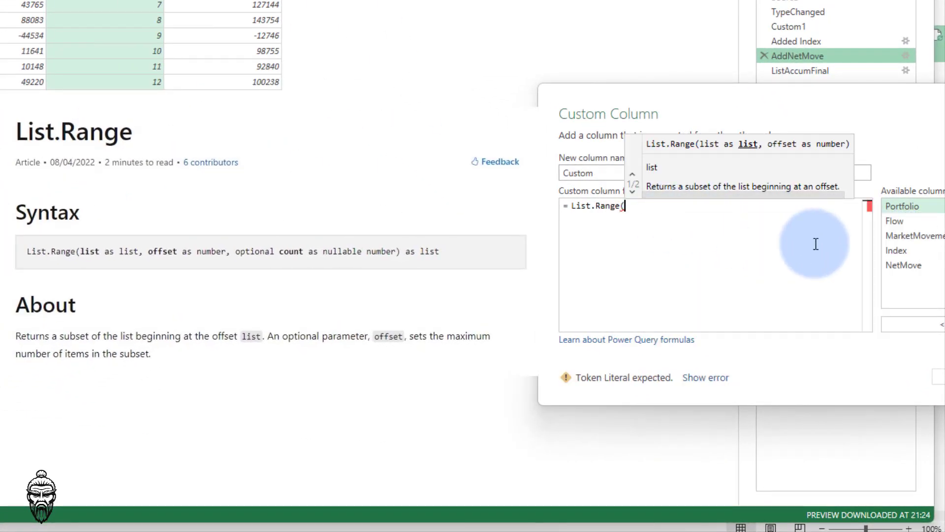
{"action": "double_click", "coordinate": [906, 266]}
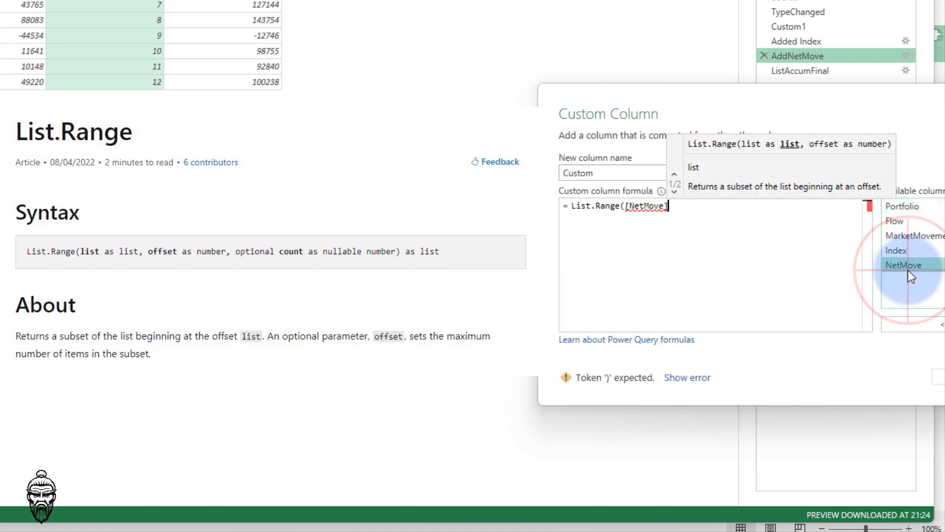
{"action": "type", "text": ",0)"}
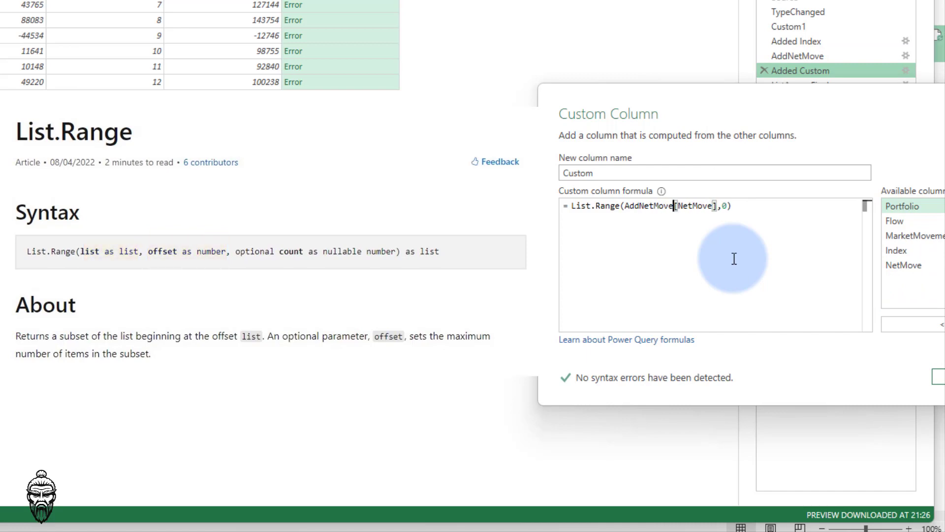
{"action": "left_click", "coordinate": [561, 116]}
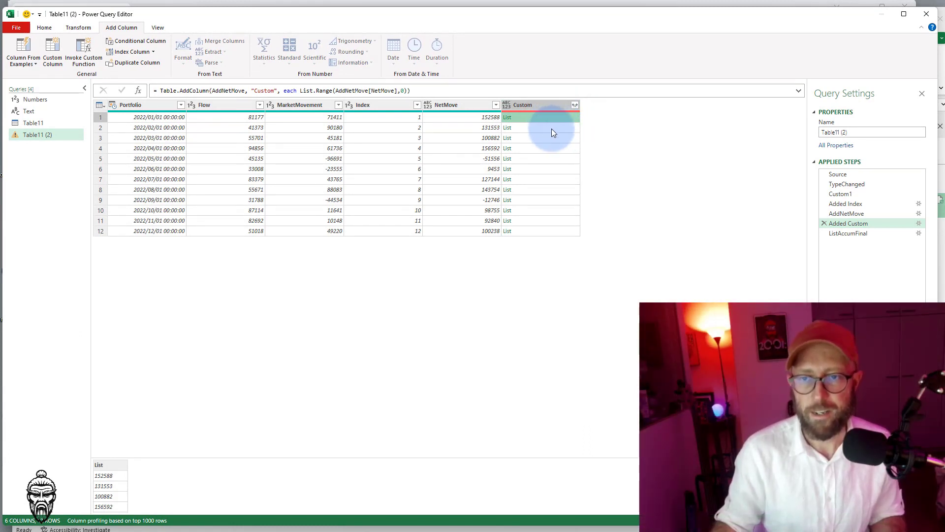
Preview the List cells in rows 1–12, each holding all twelve NetMove values
{"action": "left_click", "coordinate": [551, 139]}
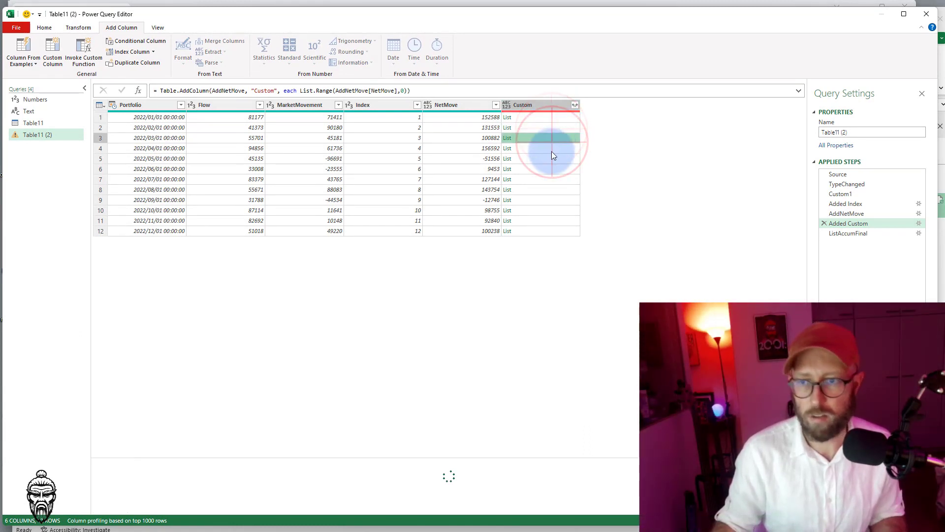
{"action": "left_click", "coordinate": [551, 161]}
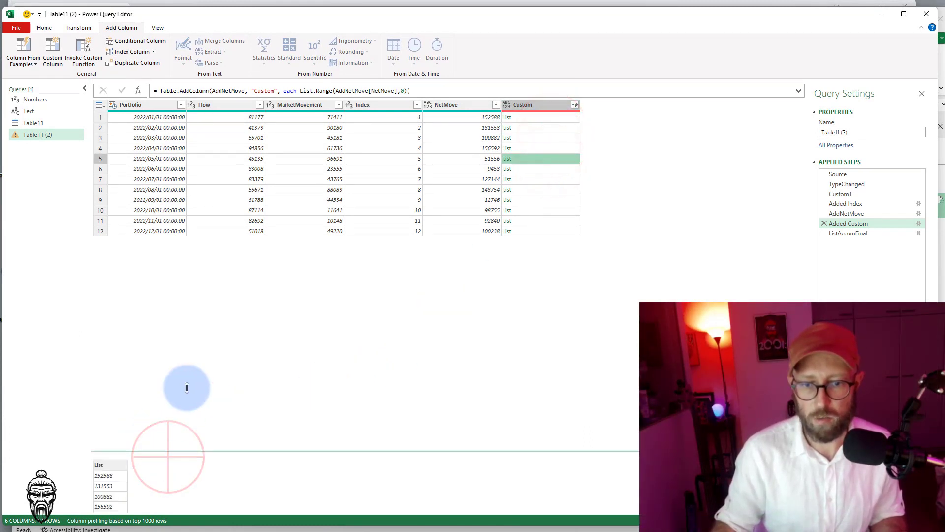
{"action": "left_click_drag", "start_coordinate": [167, 458], "coordinate": [232, 296]}
{"action": "left_click", "coordinate": [542, 168]}
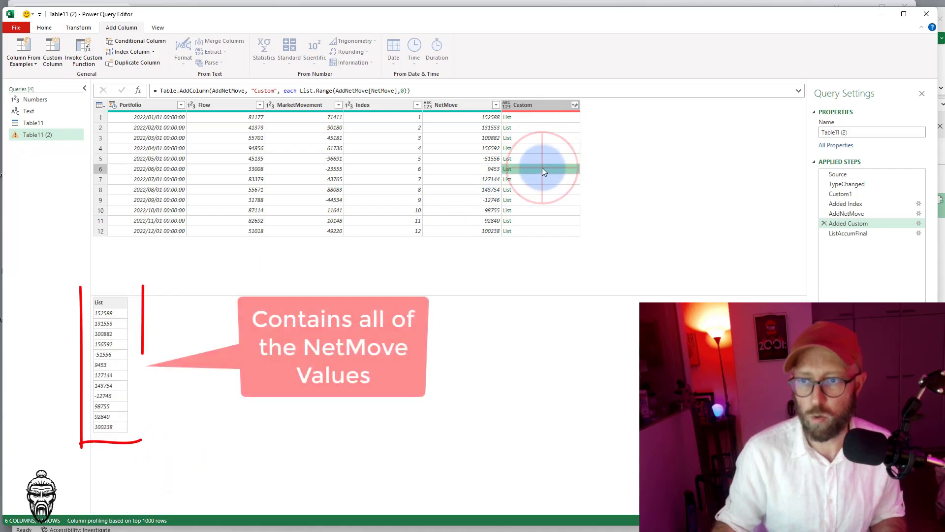
{"action": "left_click", "coordinate": [537, 199]}
{"action": "left_click", "coordinate": [530, 227]}
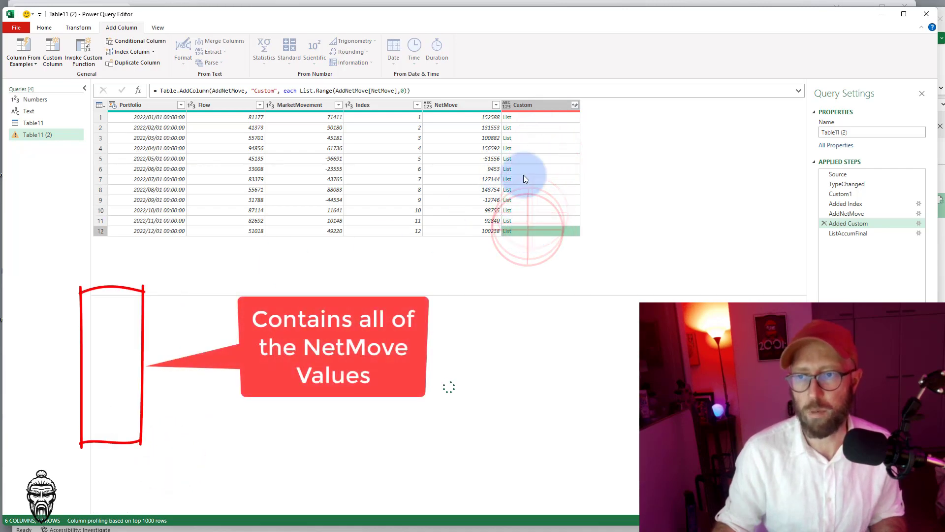
{"action": "left_click", "coordinate": [530, 119]}
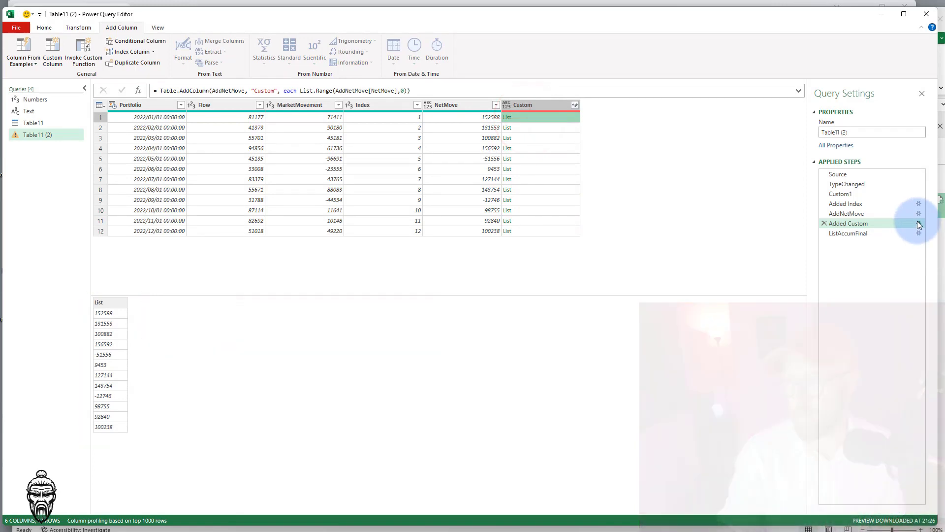
Change the Added Custom formula to List.Range(AddNetMove[NetMove],0,[Index])
{"action": "left_click", "coordinate": [919, 223]}
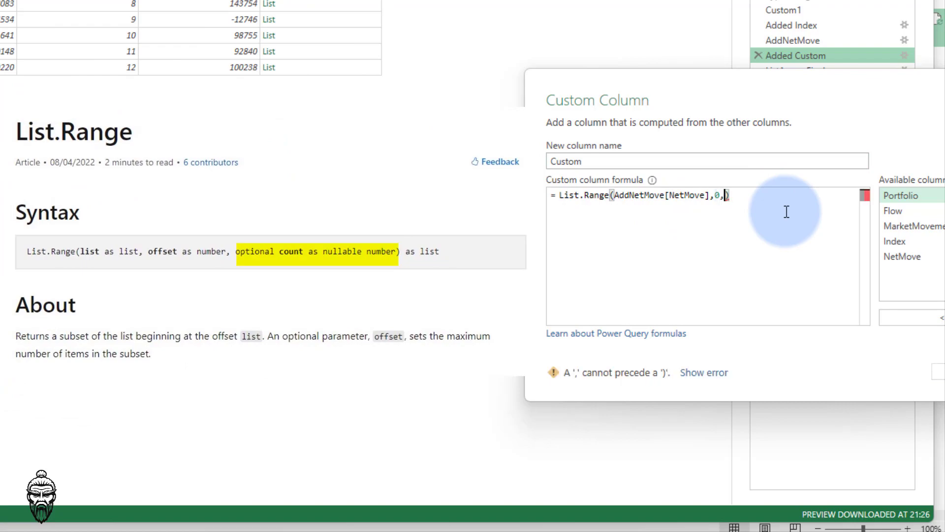
{"action": "type", "text": ","}
{"action": "double_click", "coordinate": [894, 241]}
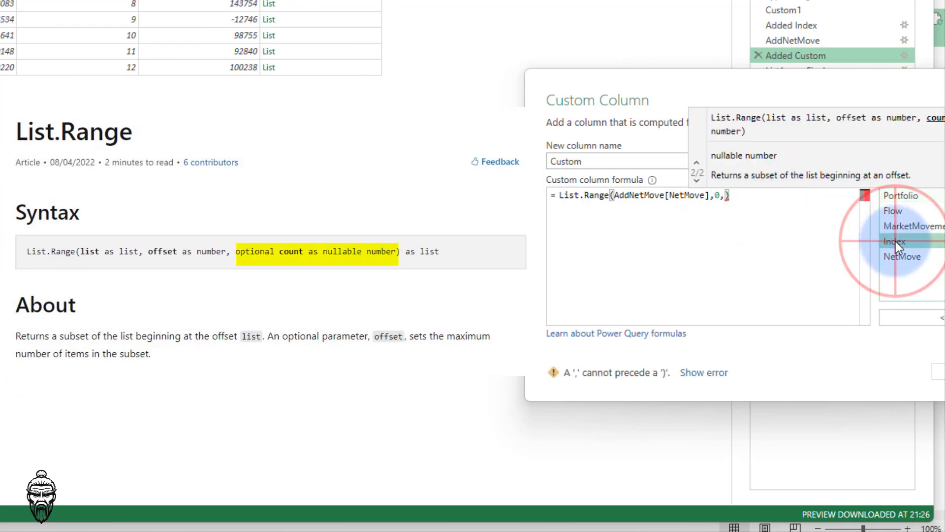
{"action": "left_click", "coordinate": [938, 372]}
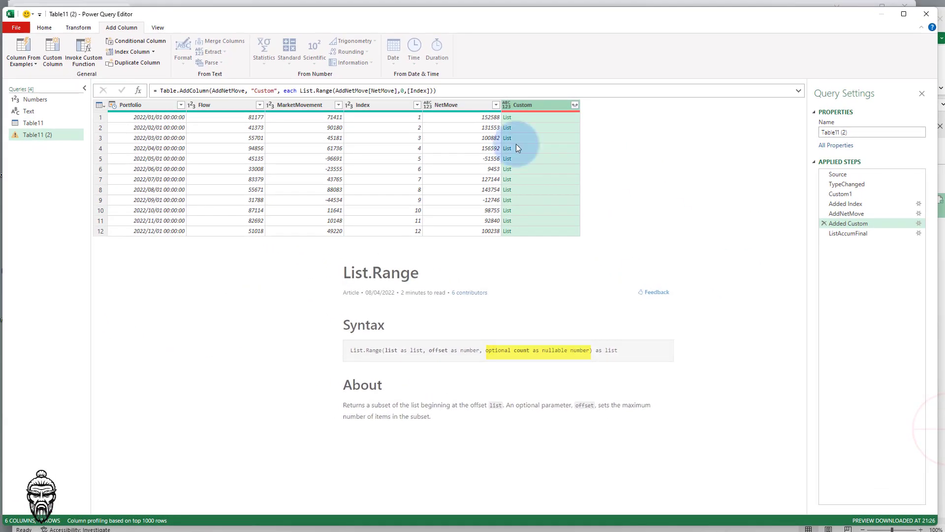
Preview the List cells in rows 1 to 12 to confirm each month's list grows
{"action": "left_click", "coordinate": [527, 117]}
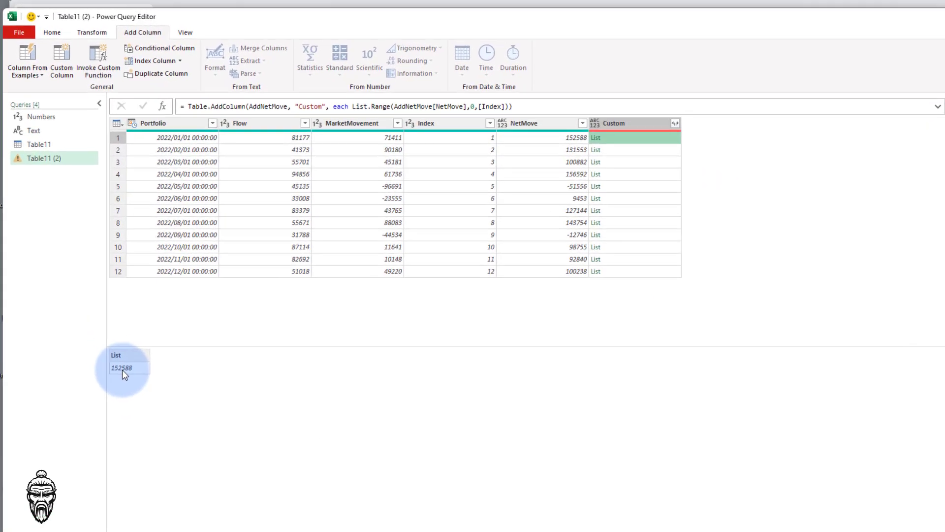
{"action": "left_click", "coordinate": [669, 163]}
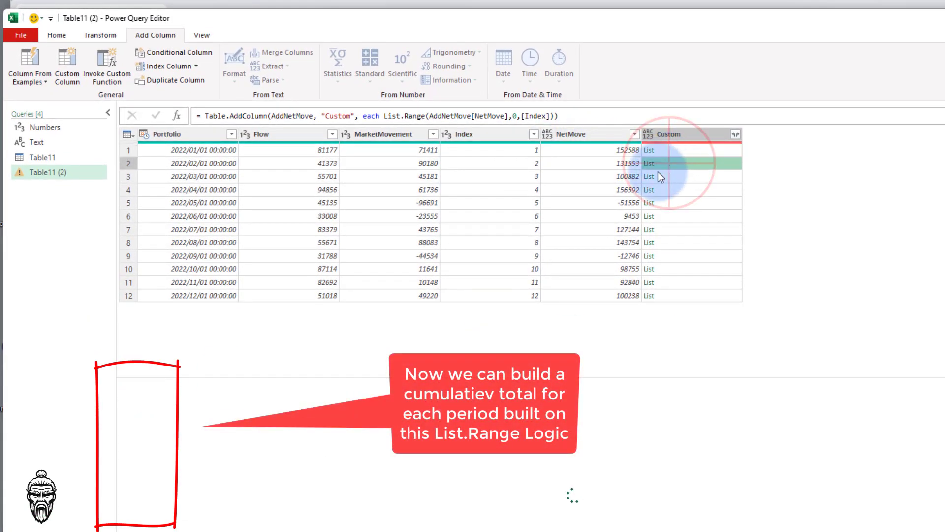
{"action": "left_click", "coordinate": [674, 177]}
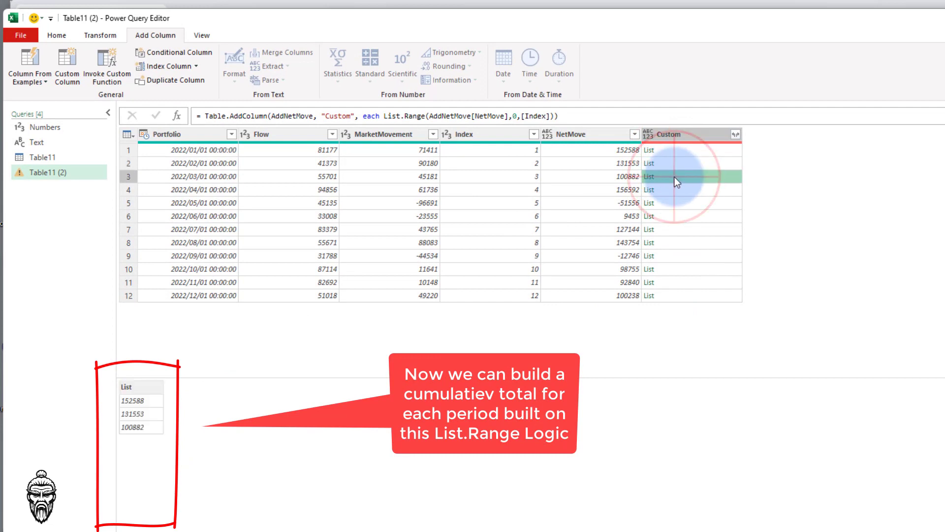
{"action": "left_click", "coordinate": [683, 190]}
{"action": "left_click", "coordinate": [688, 216]}
{"action": "left_click", "coordinate": [690, 242]}
{"action": "left_click", "coordinate": [690, 268]}
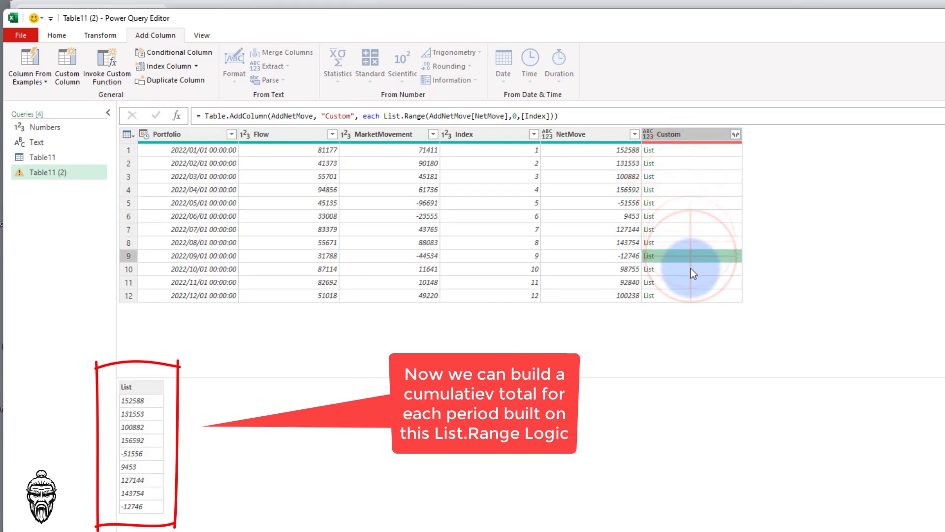
{"action": "left_click", "coordinate": [679, 290]}
{"action": "left_click", "coordinate": [684, 152]}
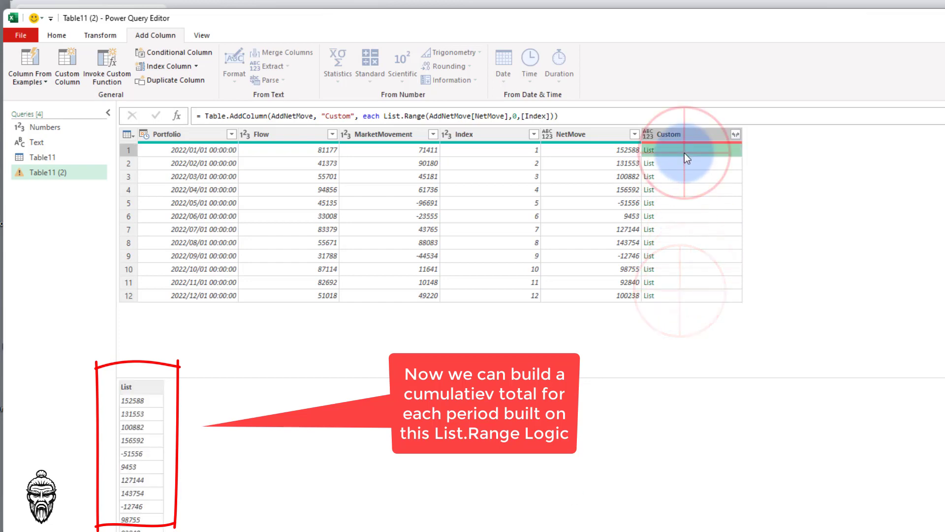
{"action": "left_click", "coordinate": [682, 296]}
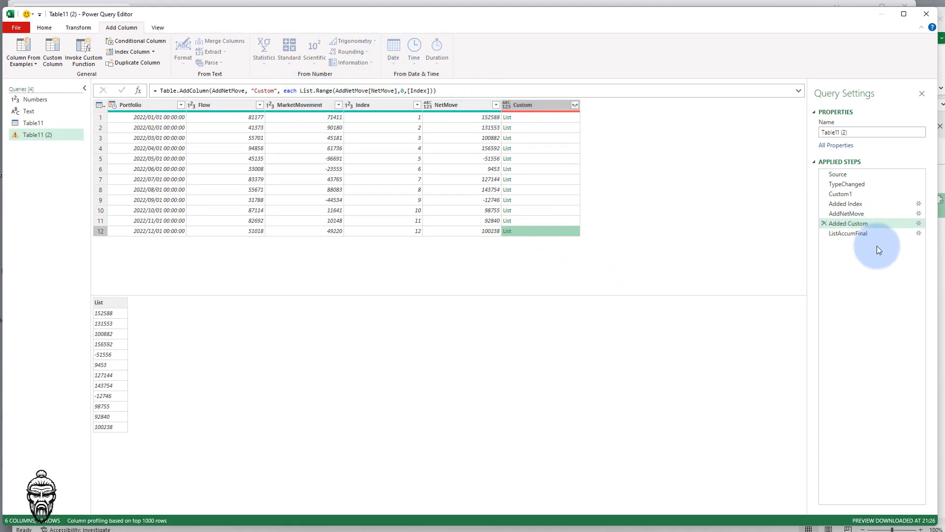
Delete the Added Custom step, keeping ListAccumFinal as the custom column step
{"action": "left_click", "coordinate": [864, 235]}
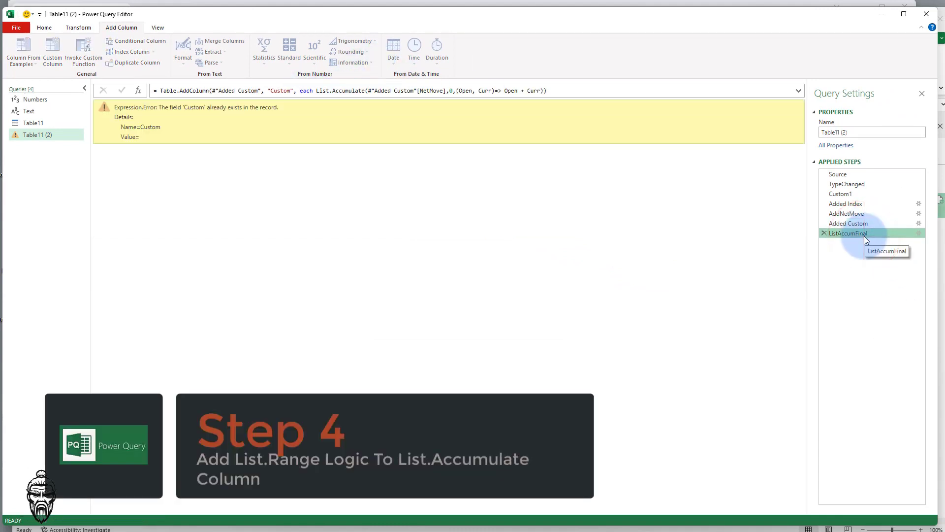
{"action": "left_click", "coordinate": [862, 225]}
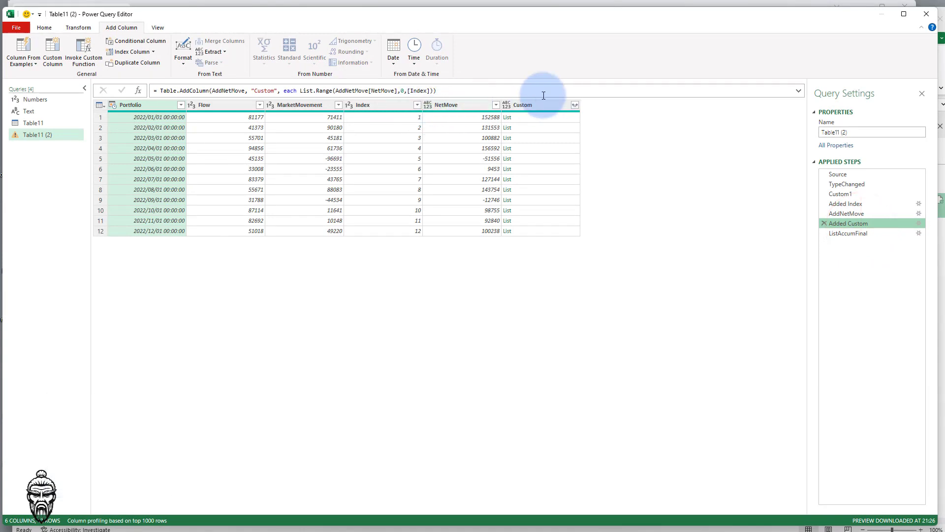
{"action": "left_click", "coordinate": [823, 223]}
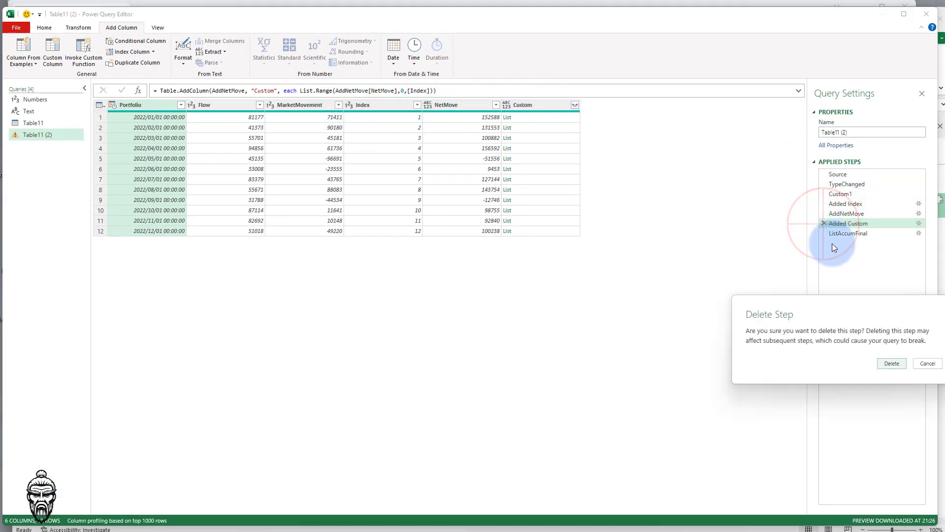
{"action": "left_click", "coordinate": [887, 365]}
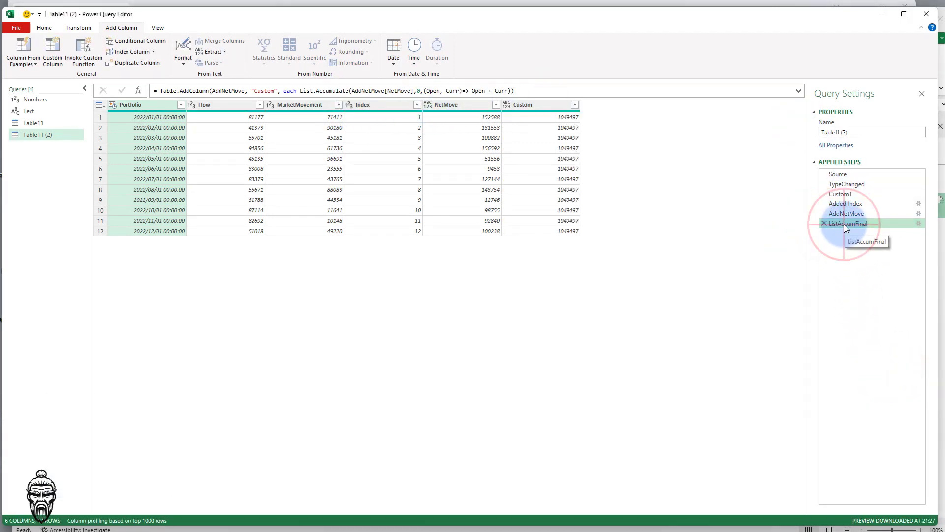
{"action": "left_click", "coordinate": [919, 224]}
{"action": "key", "text": "Escape"}
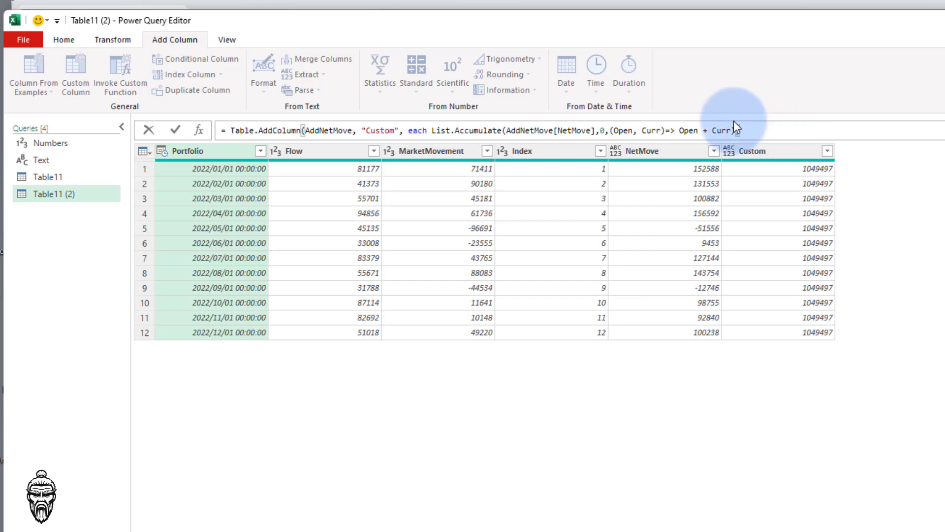
Wrap the ListAccumFinal formula's NetMove list in List.Range(…,0,[Index]) for per-row running totals
{"action": "left_click", "coordinate": [441, 130]}
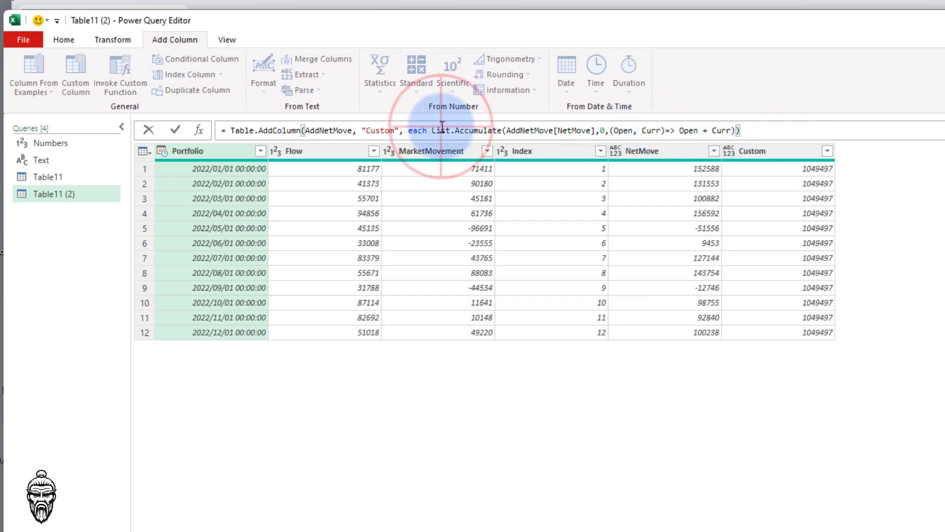
{"action": "left_click", "coordinate": [507, 130]}
{"action": "left_click_drag", "start_coordinate": [518, 131], "coordinate": [591, 127]}
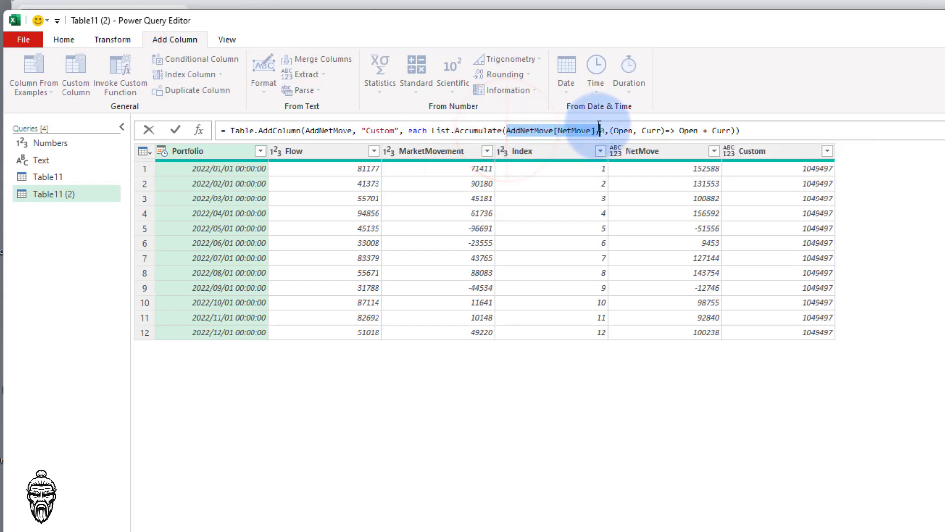
{"action": "left_click", "coordinate": [508, 130]}
{"action": "type", "text": "List.Range"}
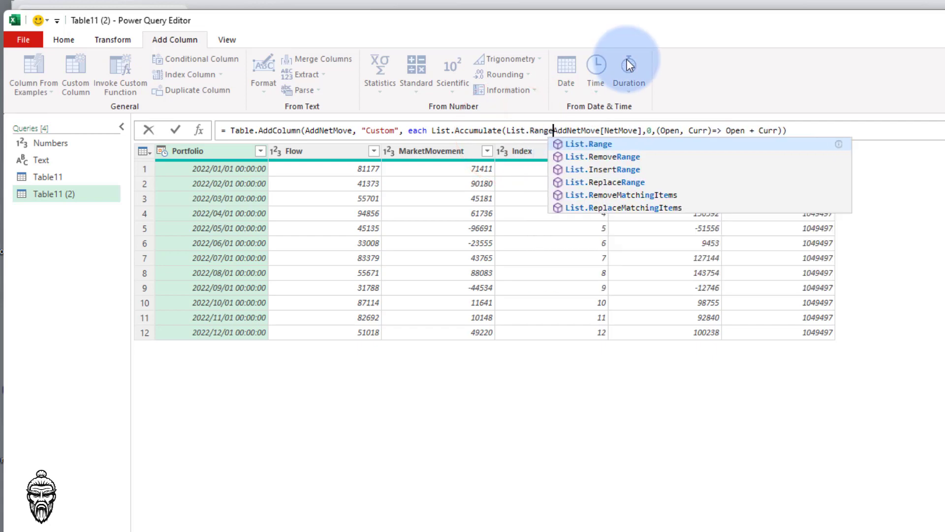
{"action": "type", "text": "("}
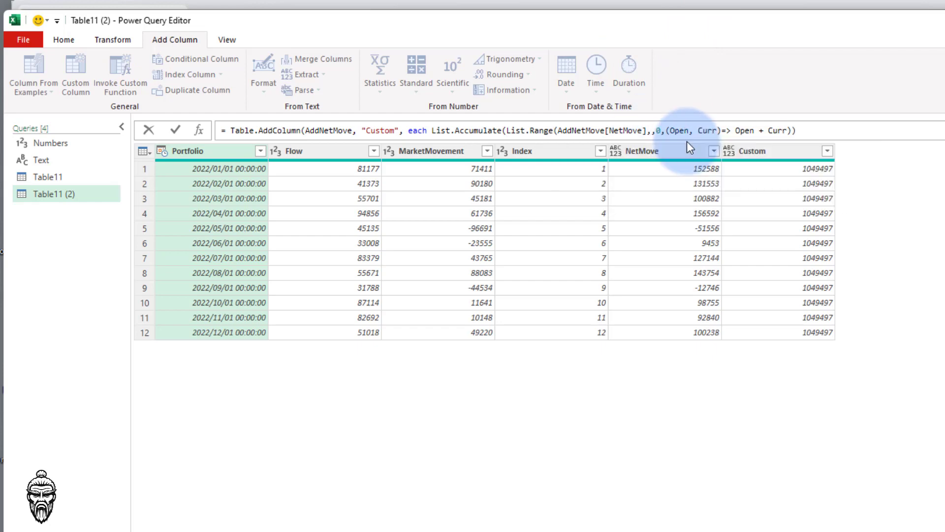
{"action": "type", "text": ",0,[Index"}
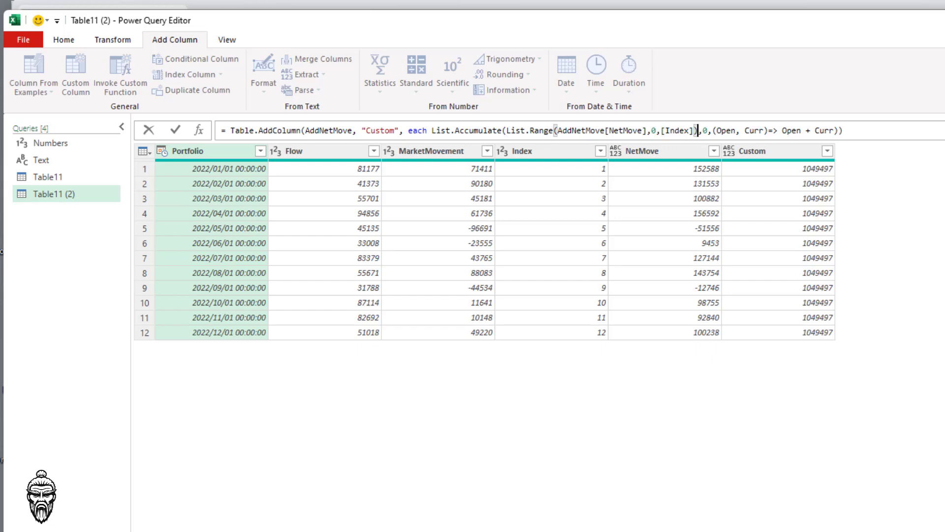
{"action": "left_click", "coordinate": [857, 133]}
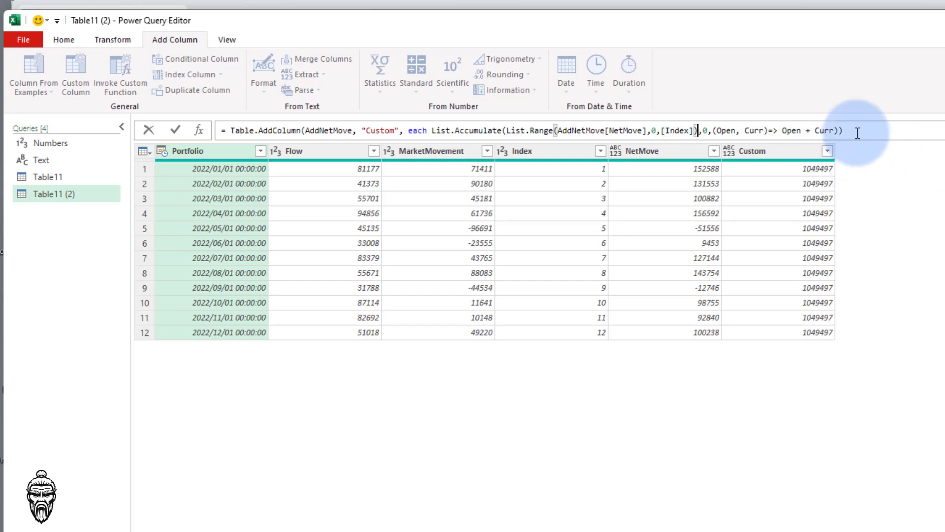
Commit the running-total formula, verify monthly totals reach 1049497 in December, and start renaming the query
{"action": "key", "text": "Return"}
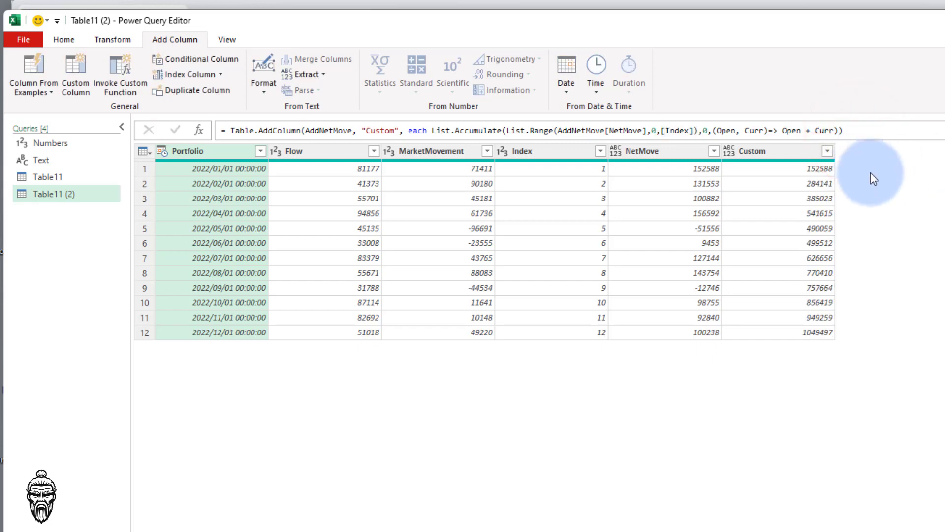
{"action": "left_click", "coordinate": [871, 172]}
{"action": "left_click", "coordinate": [808, 169]}
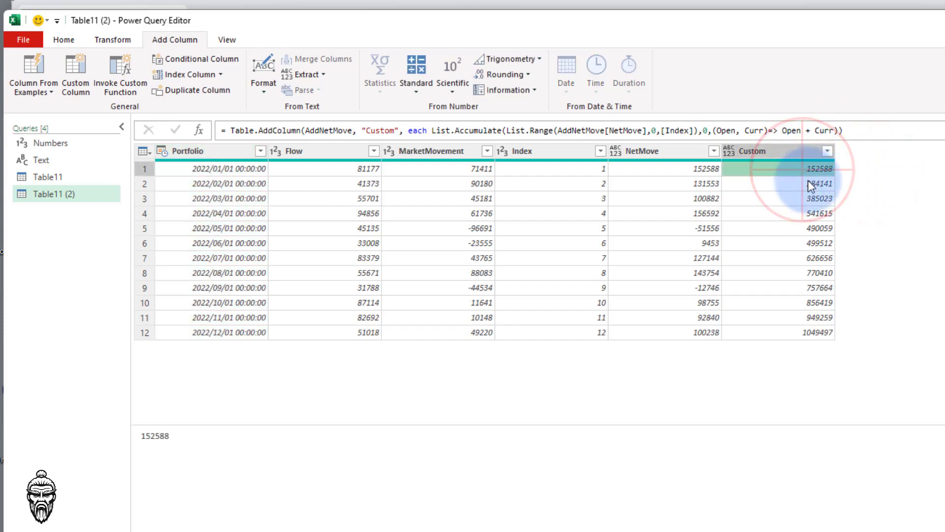
{"action": "left_click", "coordinate": [808, 198]}
{"action": "left_click", "coordinate": [807, 228]}
{"action": "left_click", "coordinate": [808, 257]}
{"action": "left_click", "coordinate": [808, 272]}
{"action": "left_click", "coordinate": [808, 287]}
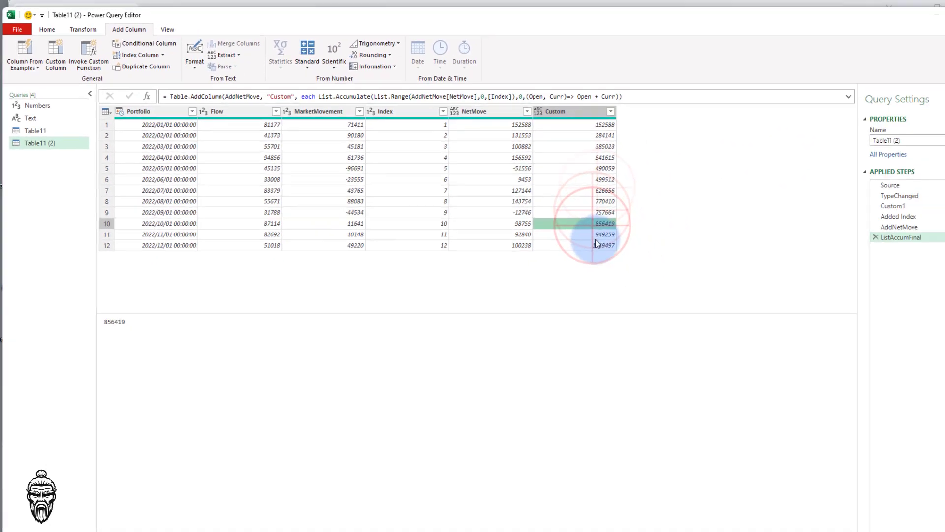
{"action": "left_click", "coordinate": [596, 245]}
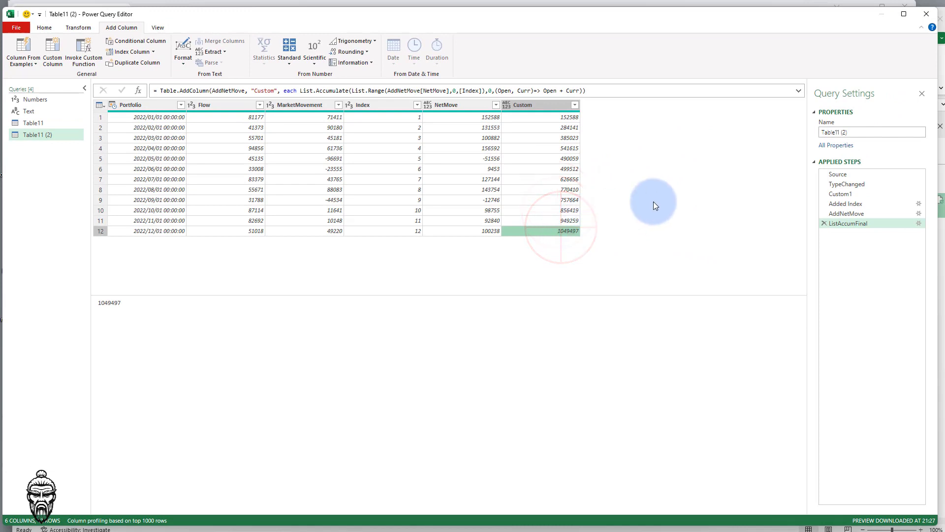
{"action": "double_click", "coordinate": [855, 133]}
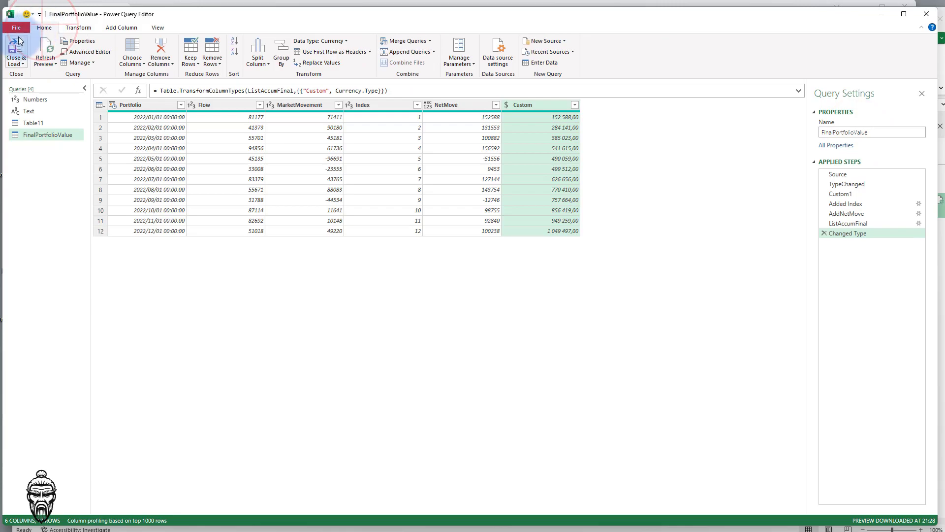
Load the FinalPortfolioValue query into the worksheet and widen column B to fit Flow values
{"action": "left_click", "coordinate": [18, 42]}
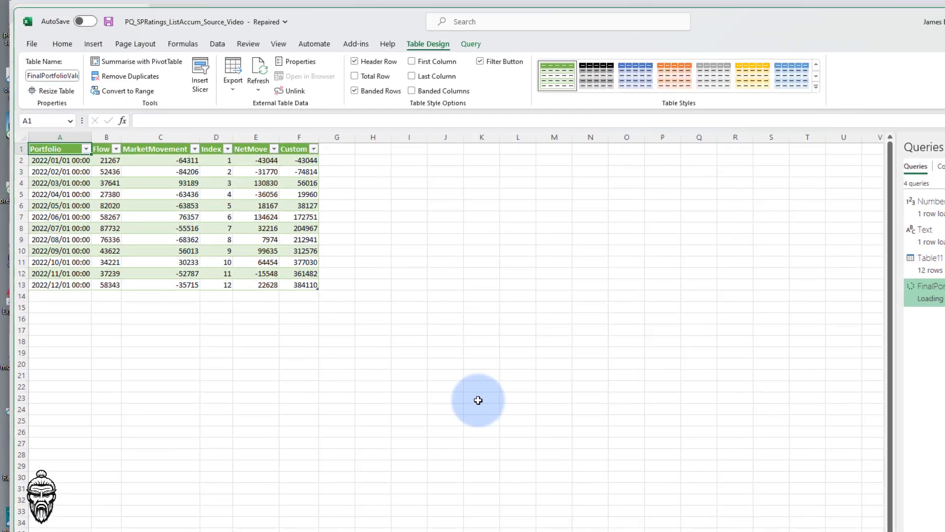
{"action": "left_click", "coordinate": [391, 270]}
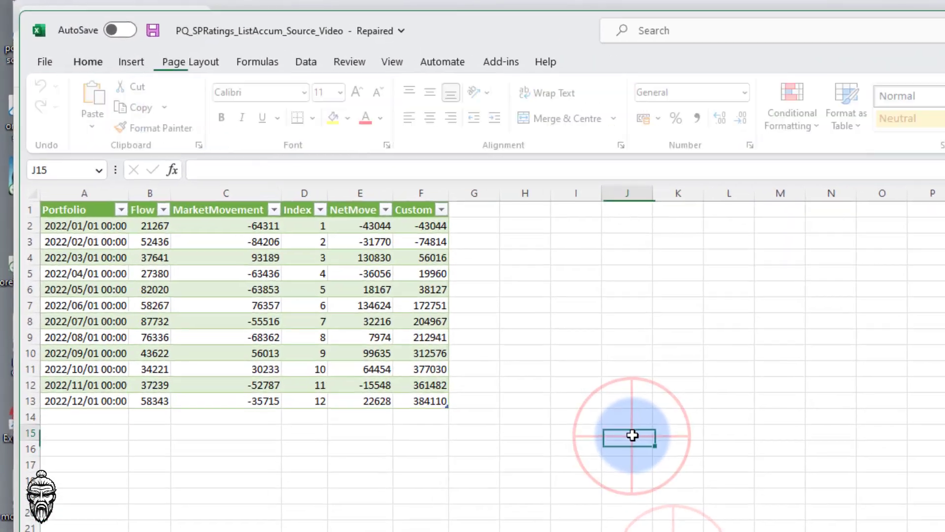
{"action": "left_click_drag", "start_coordinate": [478, 235], "coordinate": [479, 414]}
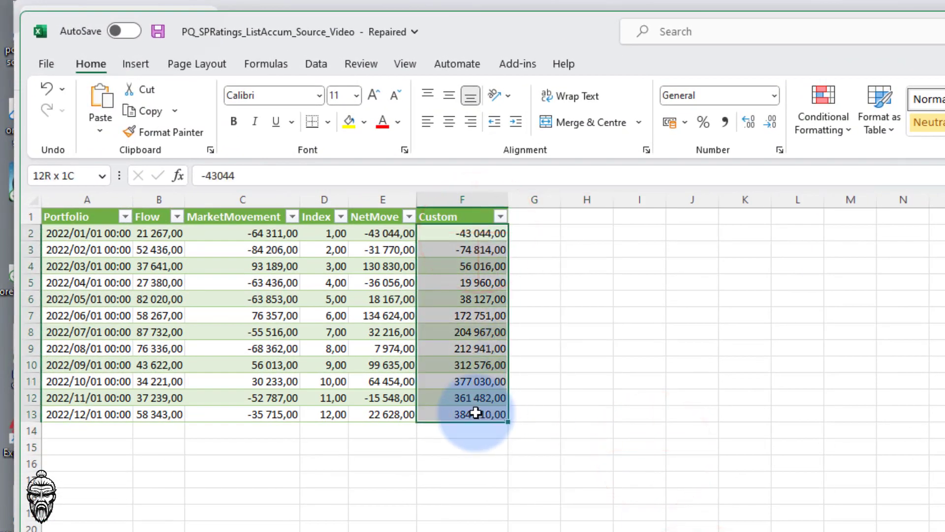
{"action": "left_click", "coordinate": [523, 448]}
{"action": "left_click", "coordinate": [389, 414]}
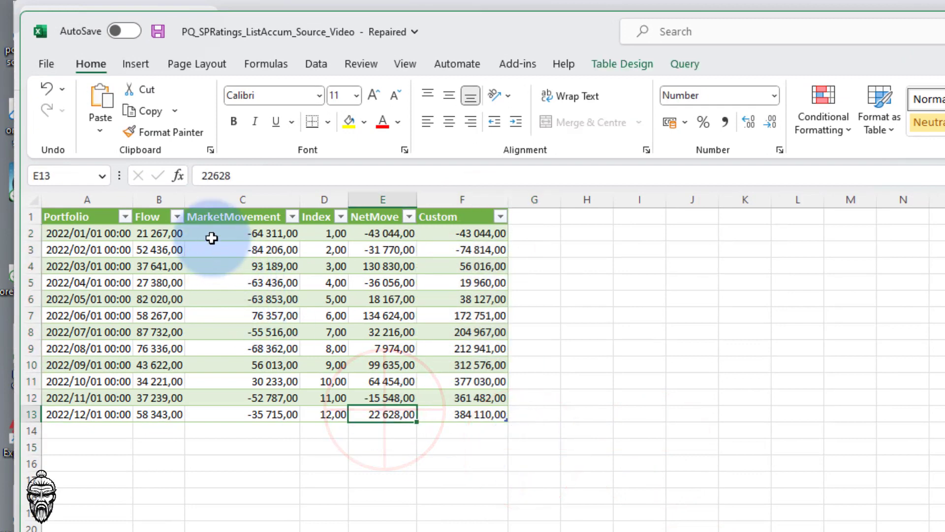
{"action": "left_click_drag", "start_coordinate": [184, 199], "coordinate": [233, 199]}
{"action": "left_click", "coordinate": [320, 430]}
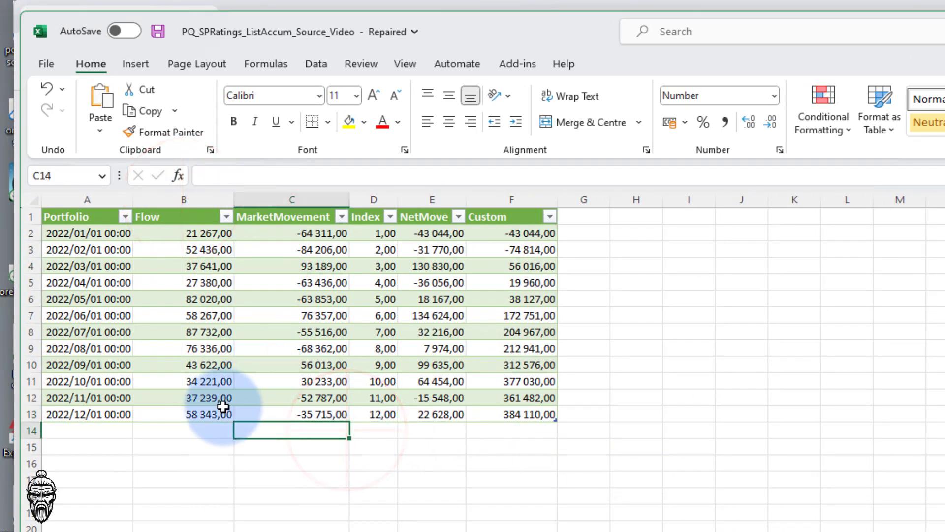
{"action": "left_click", "coordinate": [221, 414]}
Add a Total Row to the table and set the Flow total to Sum
{"action": "left_click", "coordinate": [623, 63]}
{"action": "left_click", "coordinate": [517, 111]}
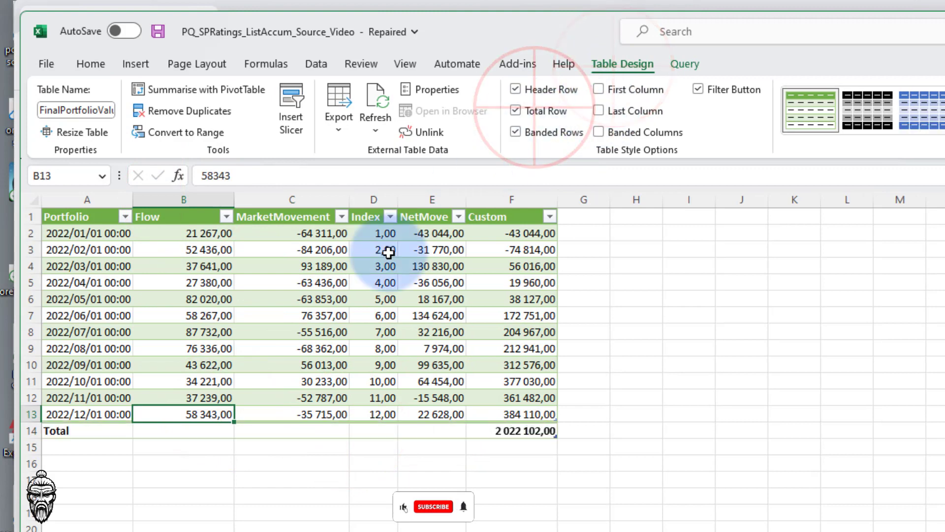
{"action": "left_click", "coordinate": [205, 428]}
{"action": "left_click", "coordinate": [240, 430]}
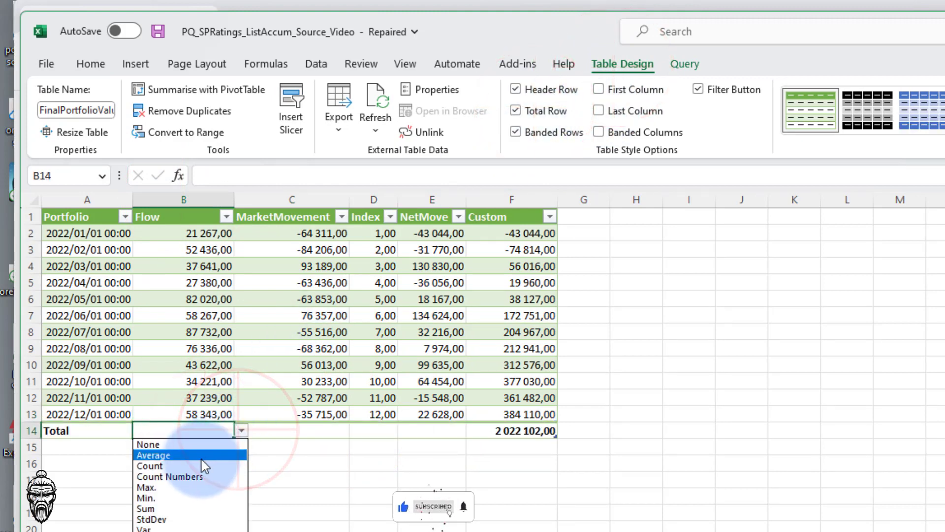
{"action": "left_click", "coordinate": [180, 490]}
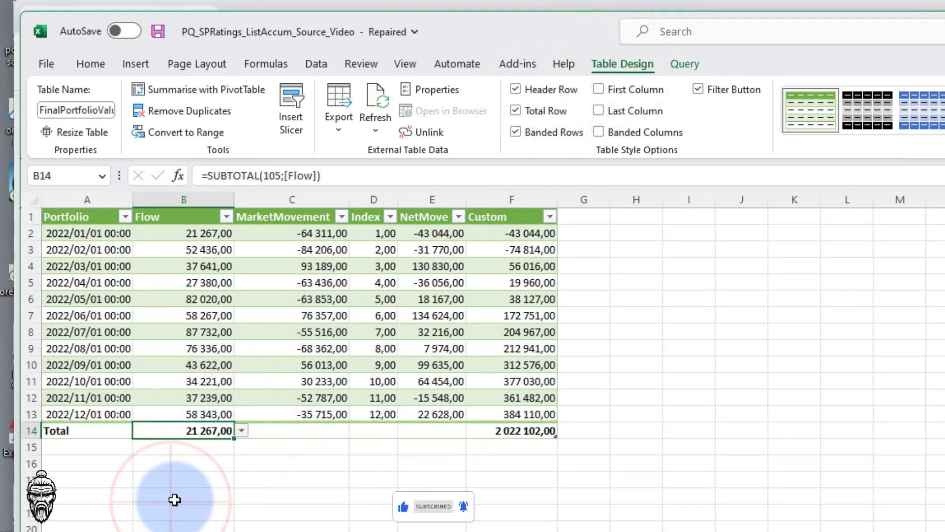
{"action": "left_click", "coordinate": [241, 430]}
{"action": "left_click", "coordinate": [148, 509]}
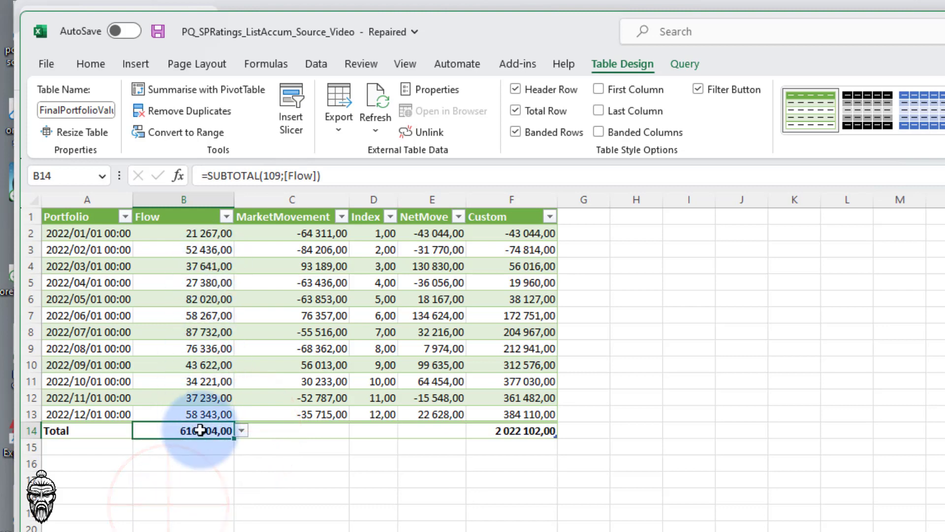
{"action": "left_click", "coordinate": [305, 517]}
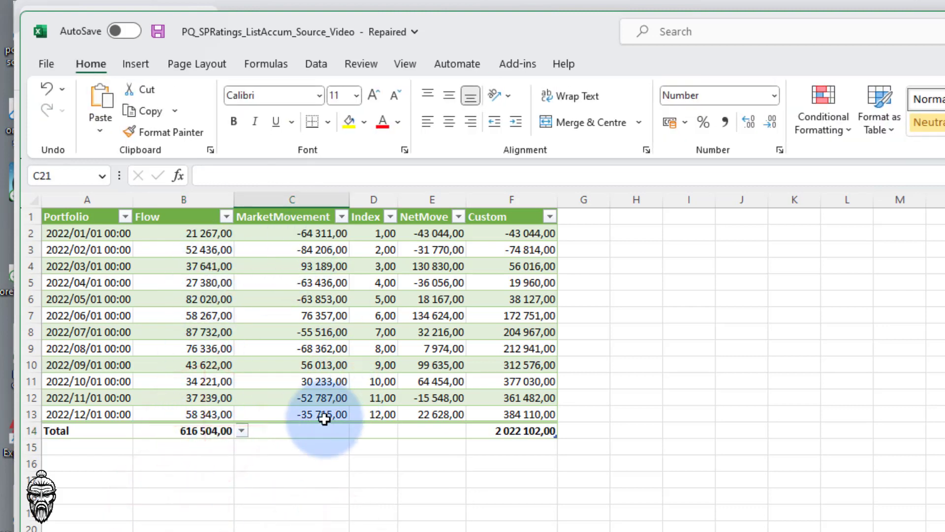
Set the MarketMovement total to Sum and delete the total under Custom
{"action": "left_click", "coordinate": [347, 435]}
{"action": "left_click", "coordinate": [357, 433]}
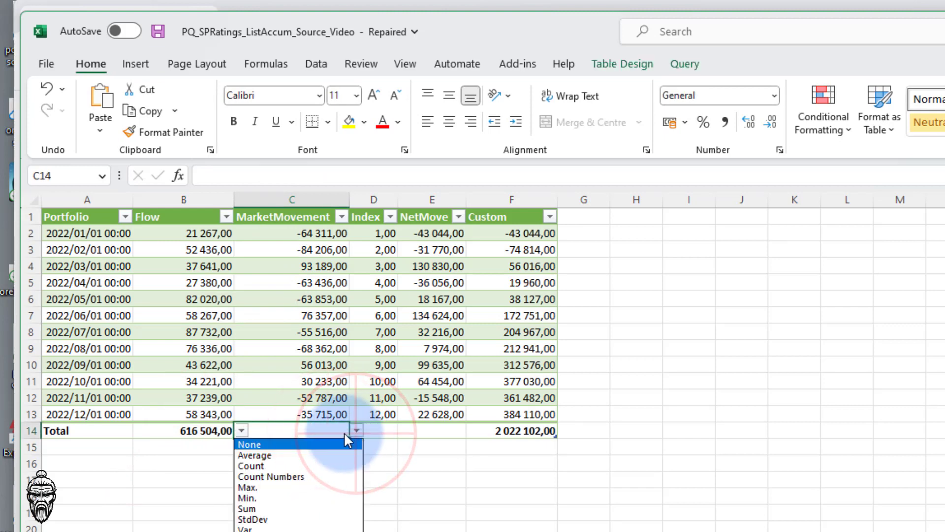
{"action": "left_click", "coordinate": [291, 507]}
{"action": "left_click", "coordinate": [348, 520]}
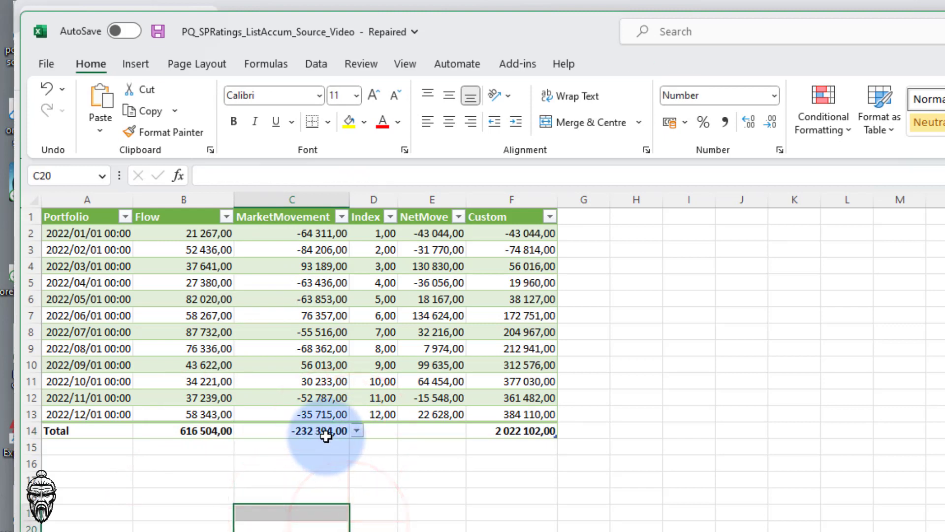
{"action": "left_click", "coordinate": [326, 436]}
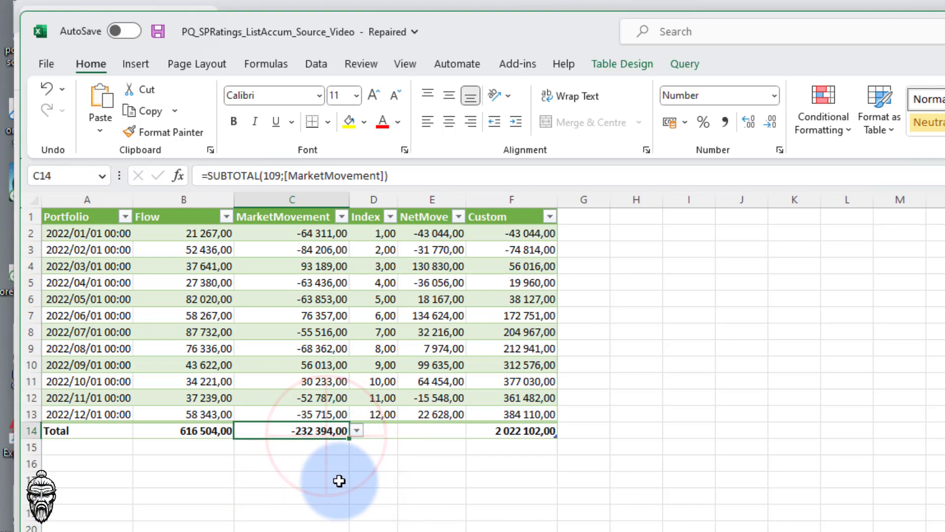
{"action": "left_click_drag", "start_coordinate": [188, 432], "coordinate": [277, 432]}
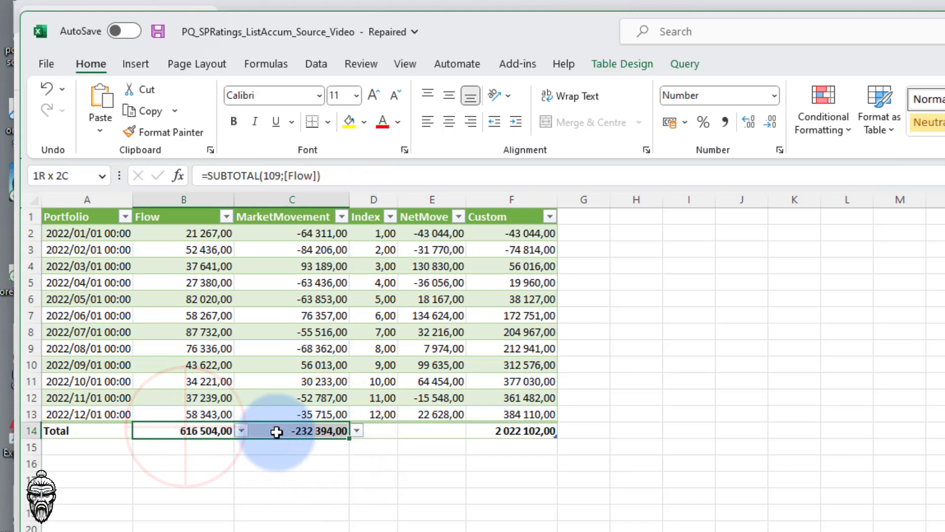
{"action": "left_click", "coordinate": [370, 474]}
{"action": "left_click", "coordinate": [515, 431]}
{"action": "key", "text": "Delete"}
{"action": "left_click", "coordinate": [605, 452]}
{"action": "left_click", "coordinate": [523, 233]}
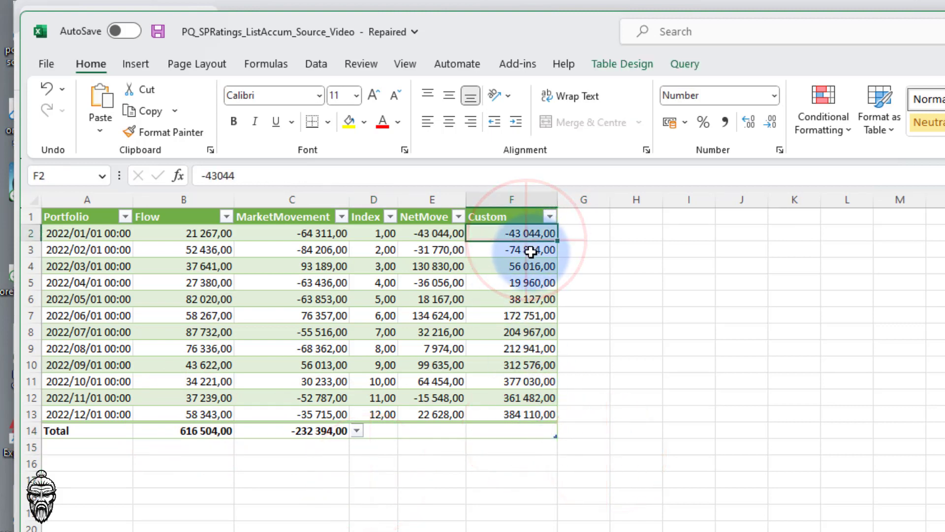
{"action": "left_click", "coordinate": [532, 250]}
{"action": "left_click", "coordinate": [532, 283]}
{"action": "left_click", "coordinate": [532, 298]}
{"action": "left_click", "coordinate": [531, 315]}
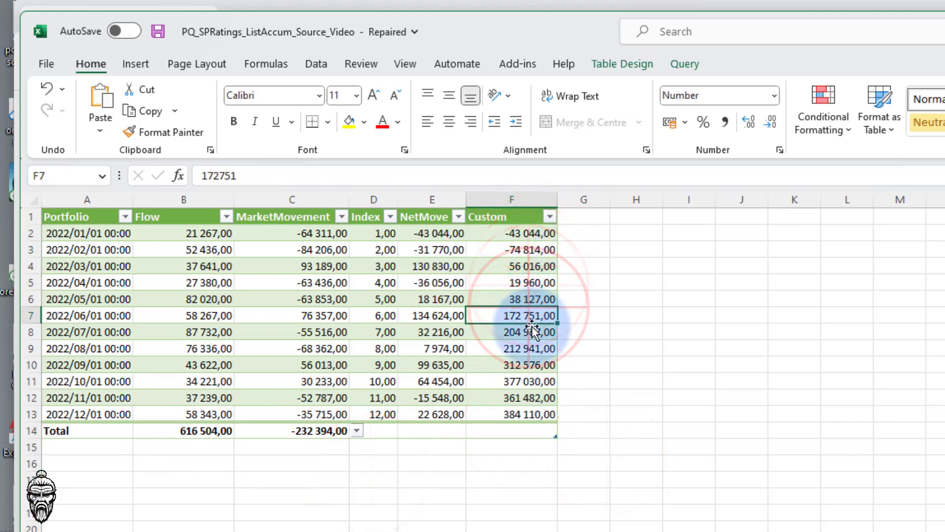
{"action": "left_click", "coordinate": [529, 332]}
{"action": "left_click", "coordinate": [527, 348]}
{"action": "left_click", "coordinate": [537, 413]}
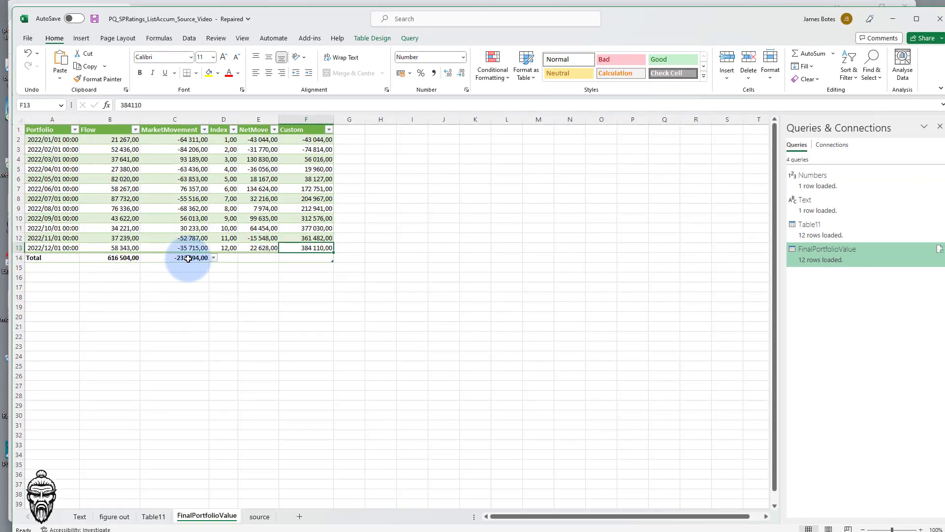
{"action": "left_click_drag", "start_coordinate": [187, 257], "coordinate": [121, 258]}
{"action": "left_click", "coordinate": [297, 251]}
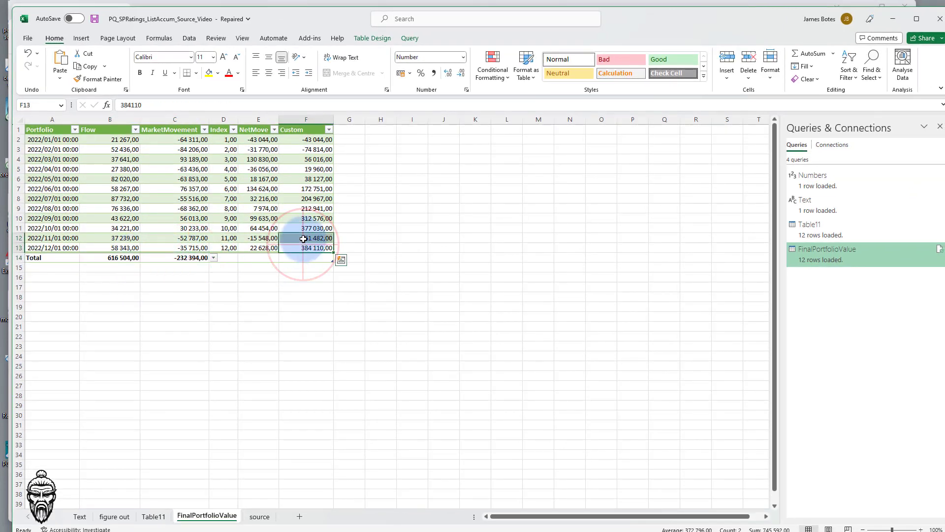
{"action": "left_click", "coordinate": [297, 228]}
{"action": "left_click", "coordinate": [299, 199]}
{"action": "left_click", "coordinate": [299, 179]}
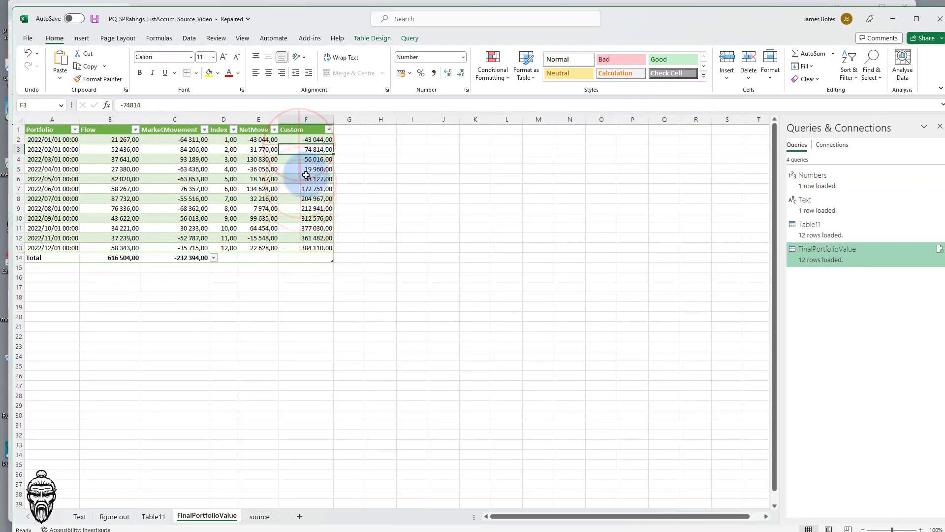
{"action": "left_click", "coordinate": [315, 179]}
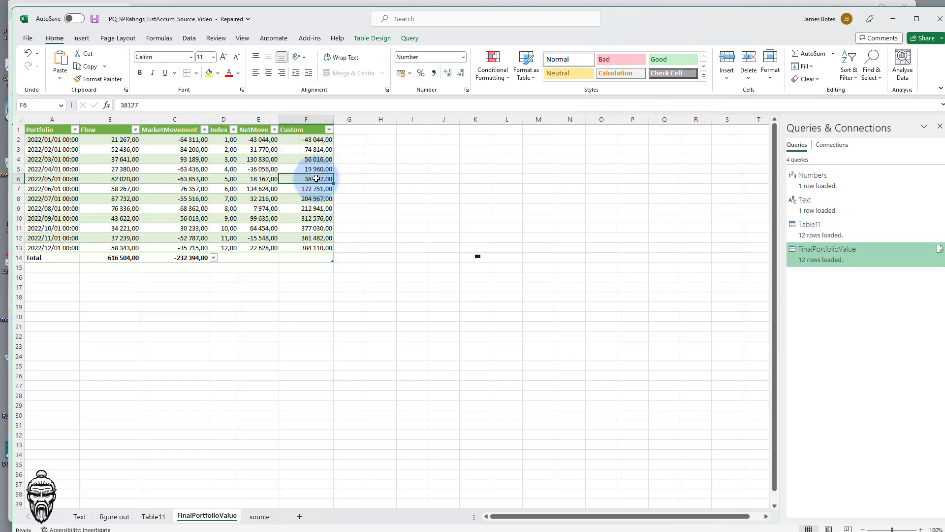